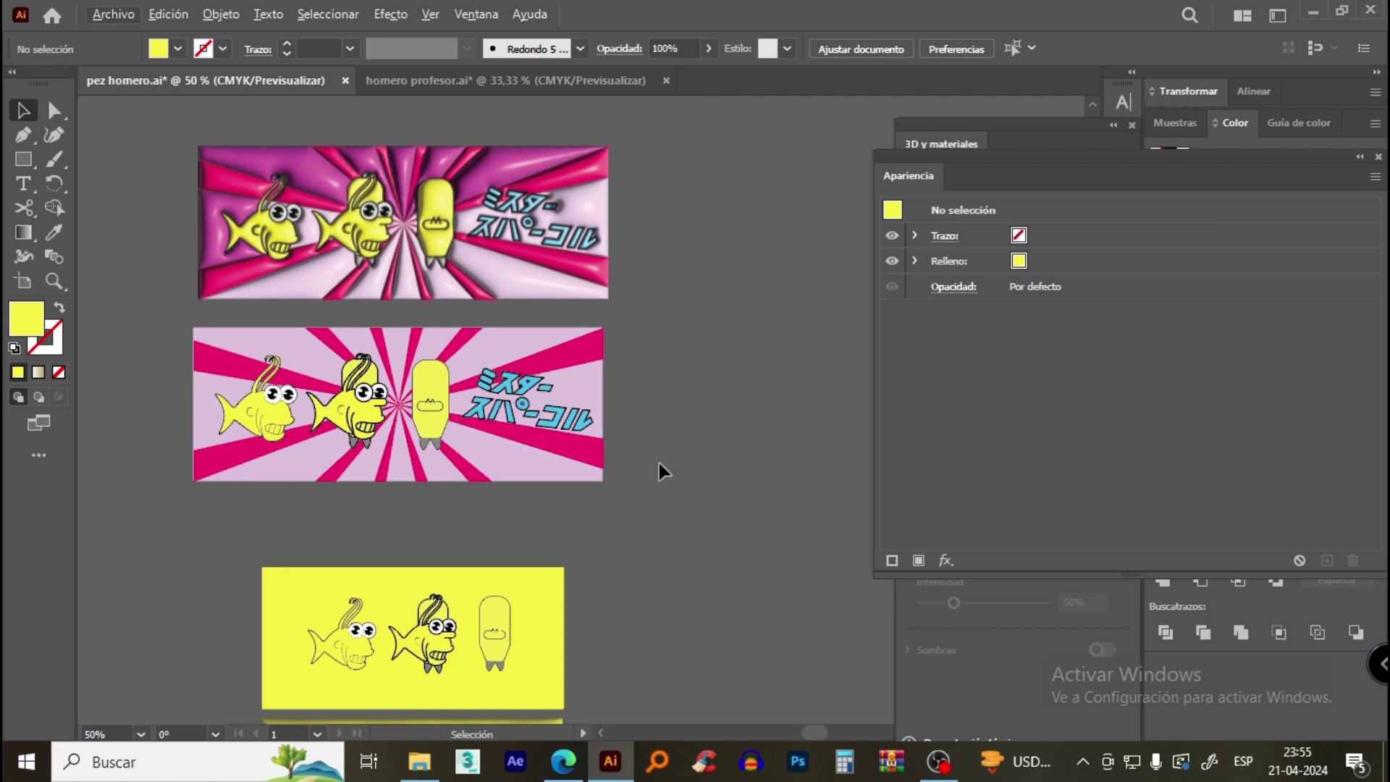
Inspect the first fish on the yellow panel by selecting and deselecting it.
scroll(619, 434, down, 3)
scroll(675, 524, up, 2)
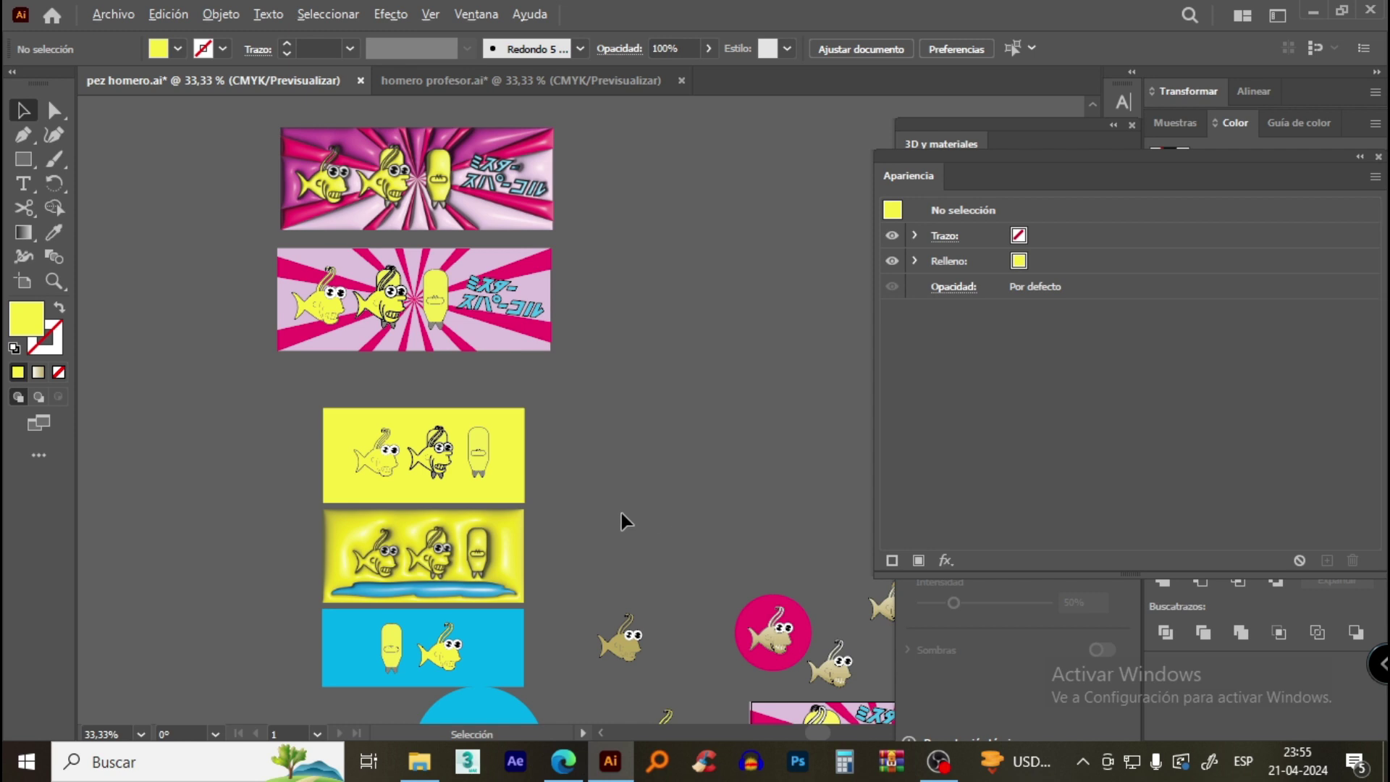
scroll(381, 477, up, 2)
scroll(373, 464, up, 1)
scroll(369, 449, down, 1)
scroll(377, 447, up, 1)
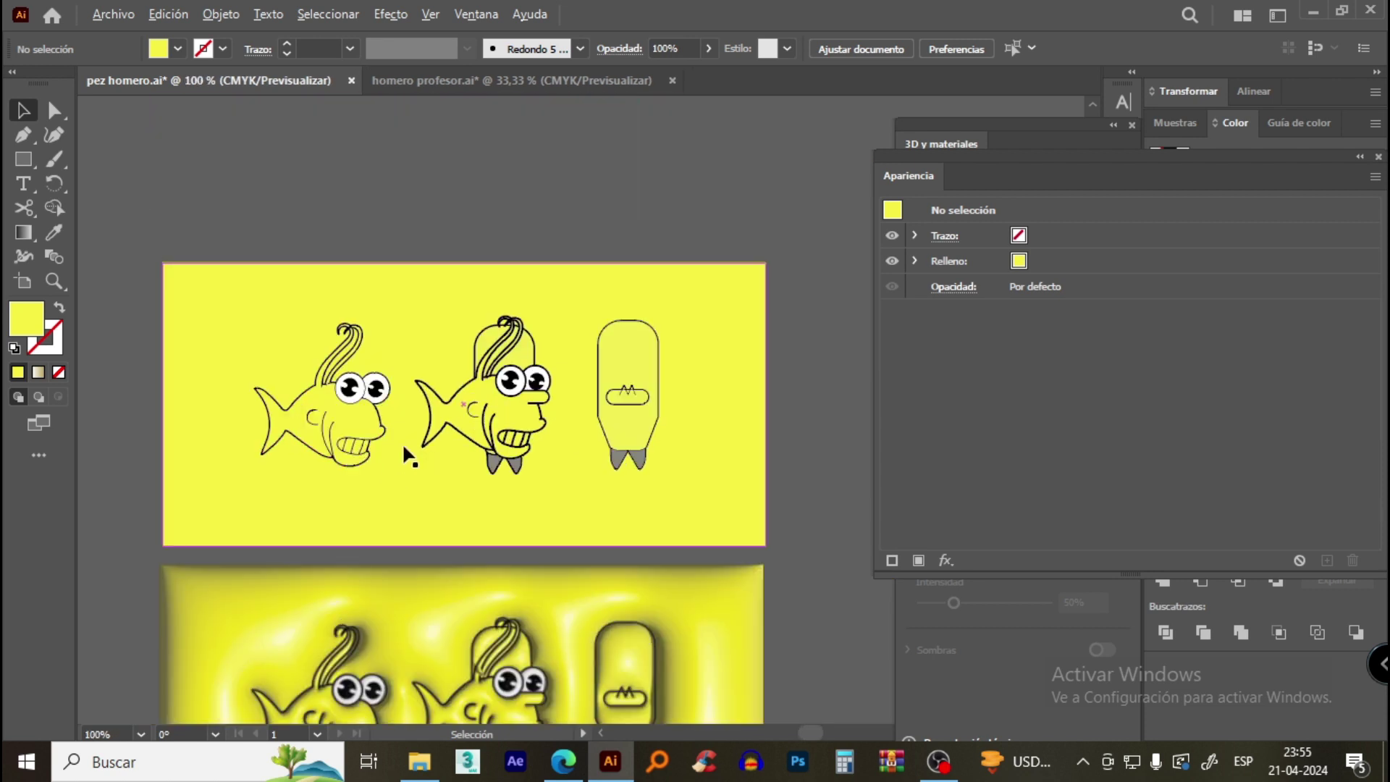
click(342, 410)
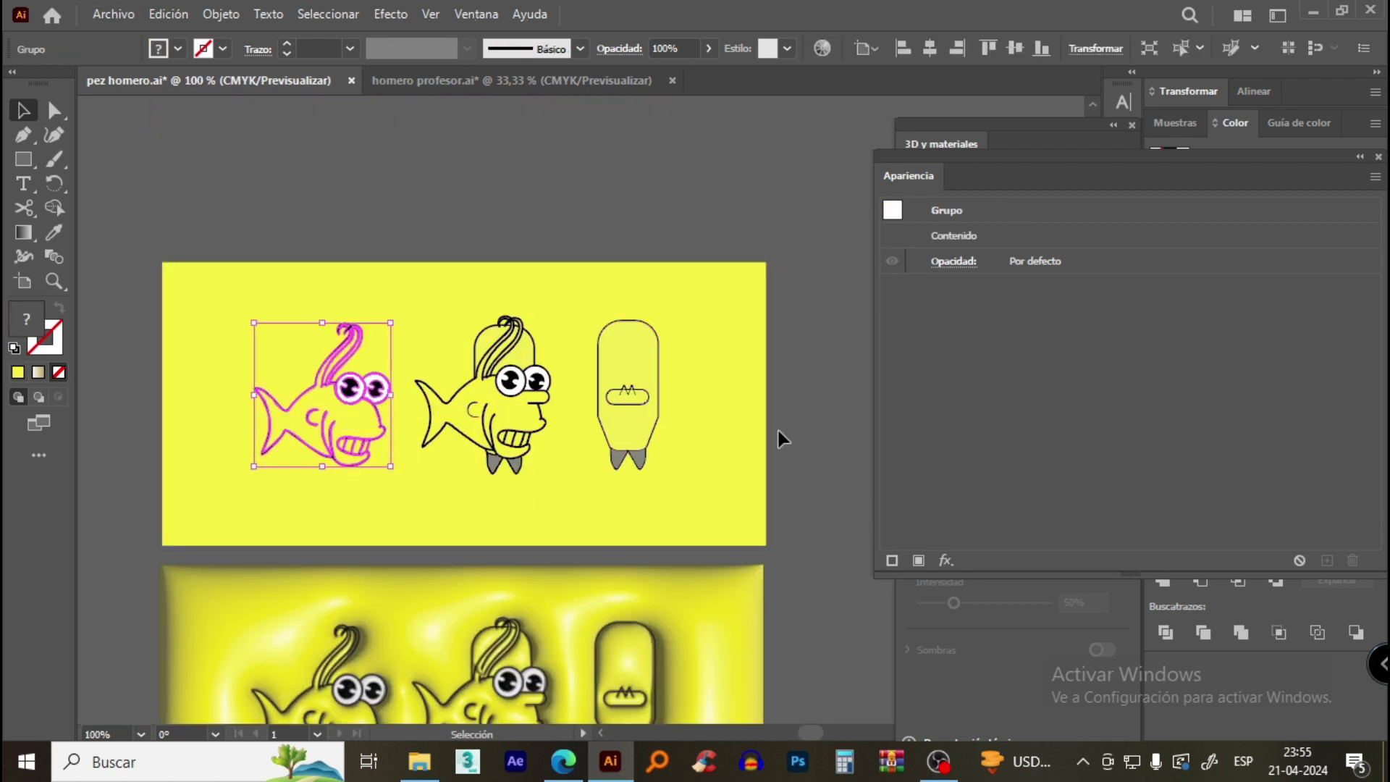
click(814, 420)
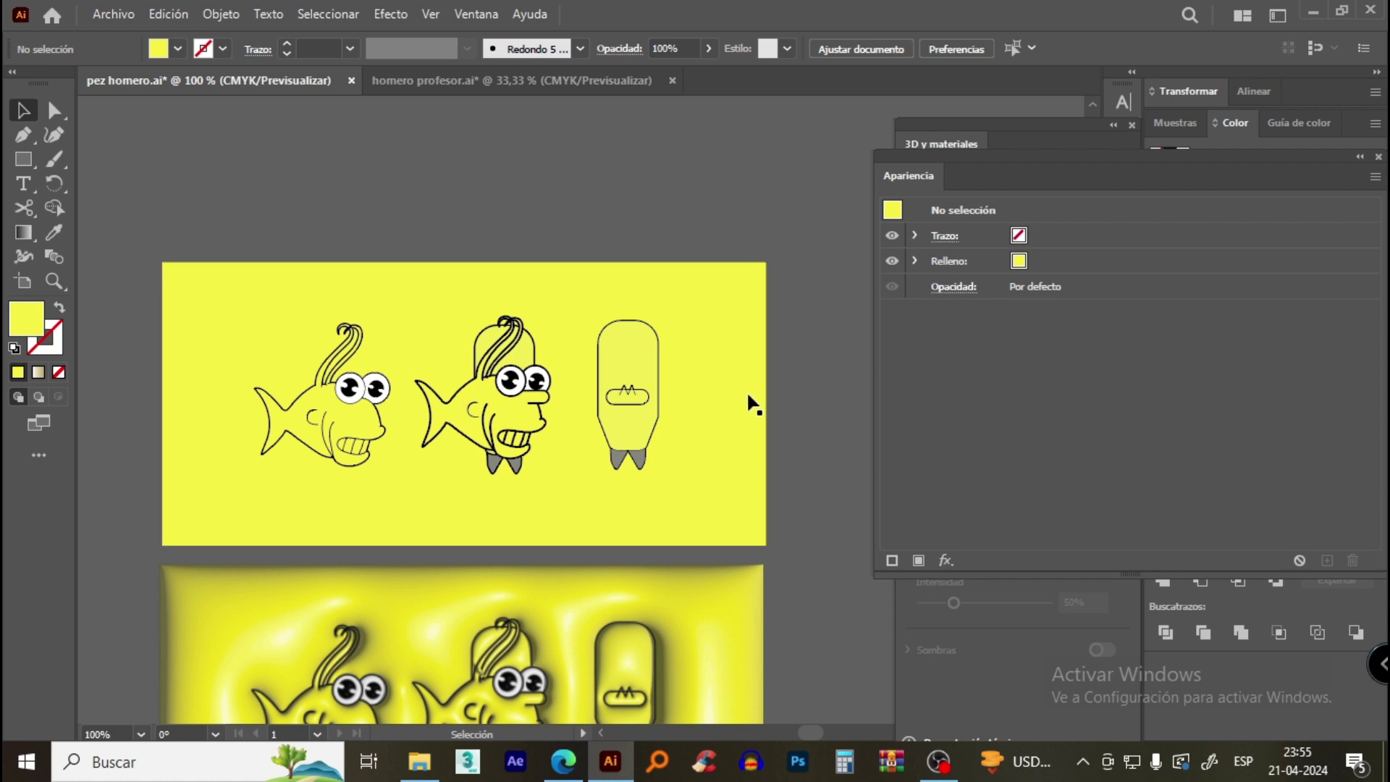
Pan to more artboards and select the middle fish, left fish and pill figure in turn.
scroll(387, 341, down, 2)
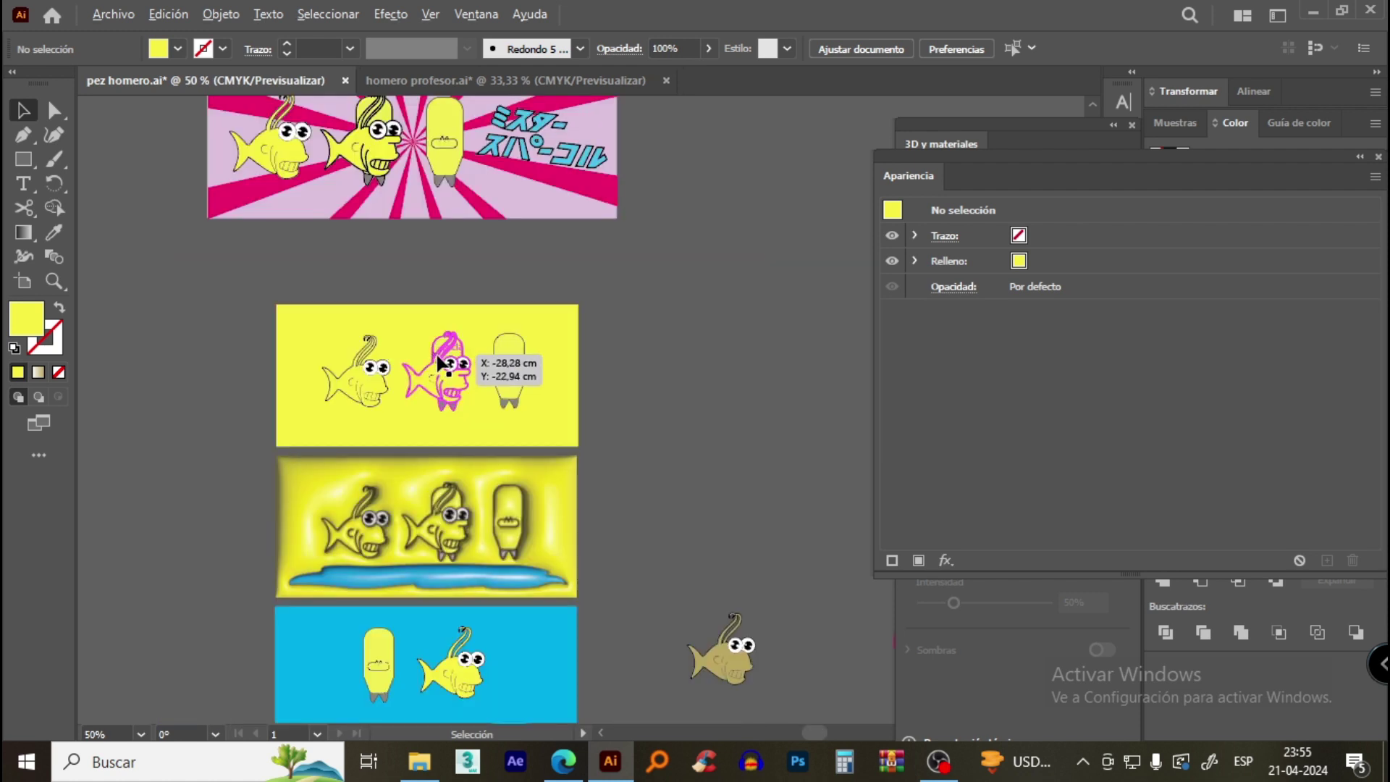
drag(736, 376, 622, 302)
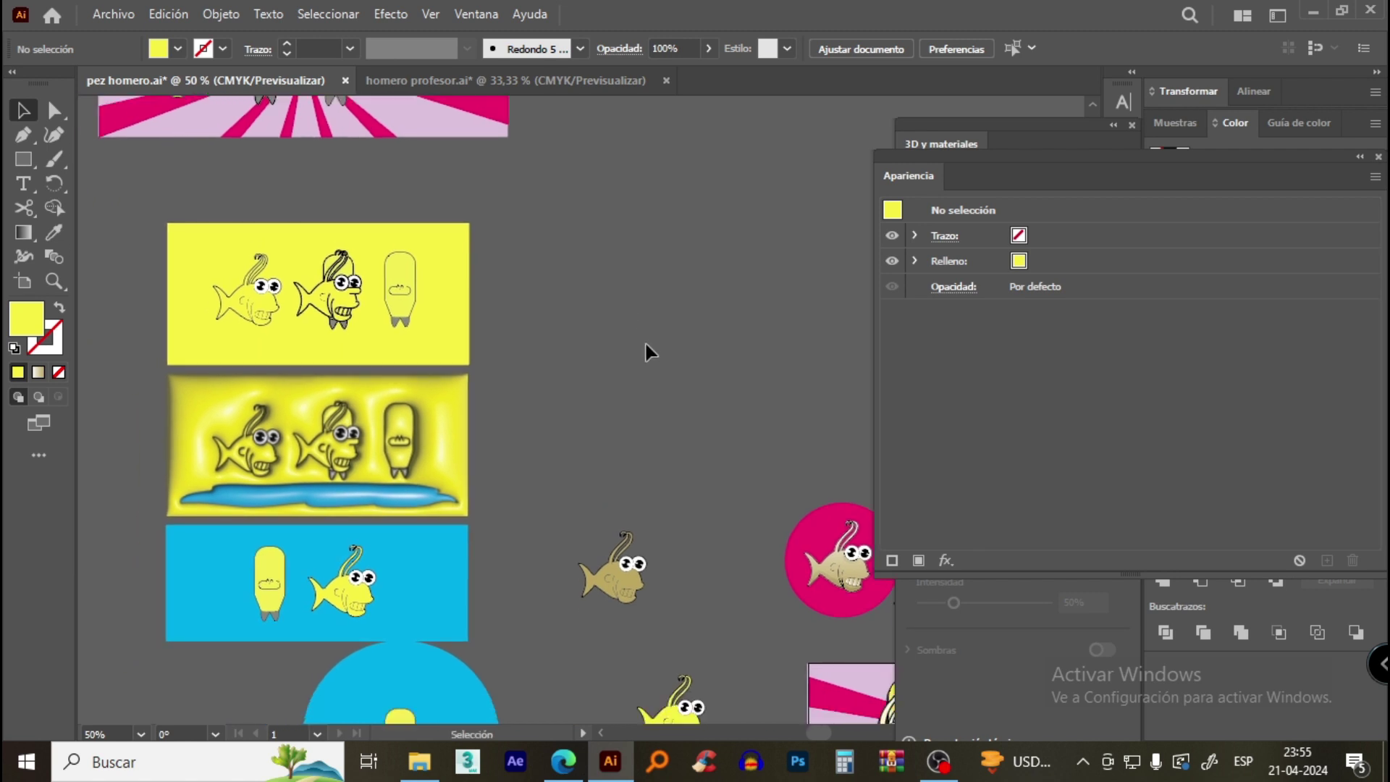
scroll(684, 381, down, 3)
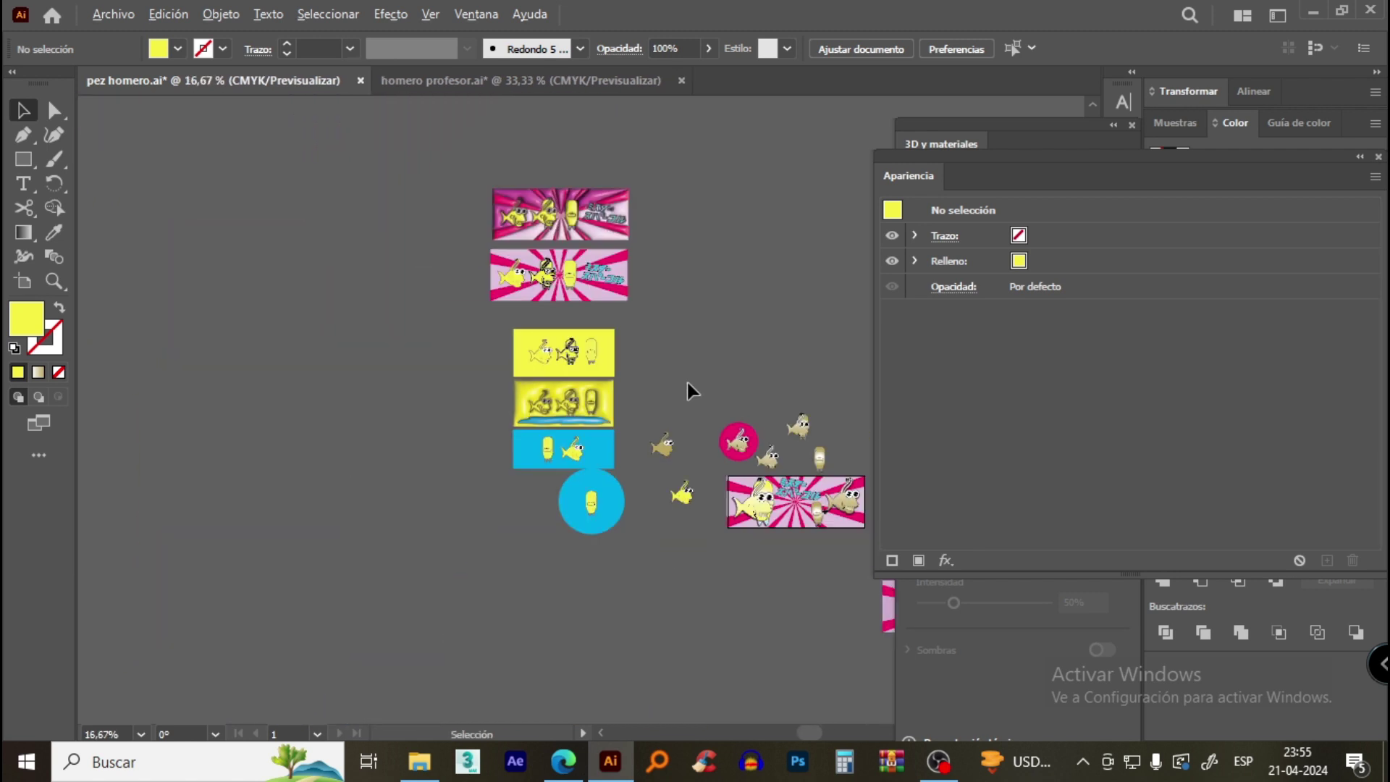
scroll(731, 434, up, 2)
scroll(800, 462, up, 2)
scroll(800, 462, up, 1)
click(372, 361)
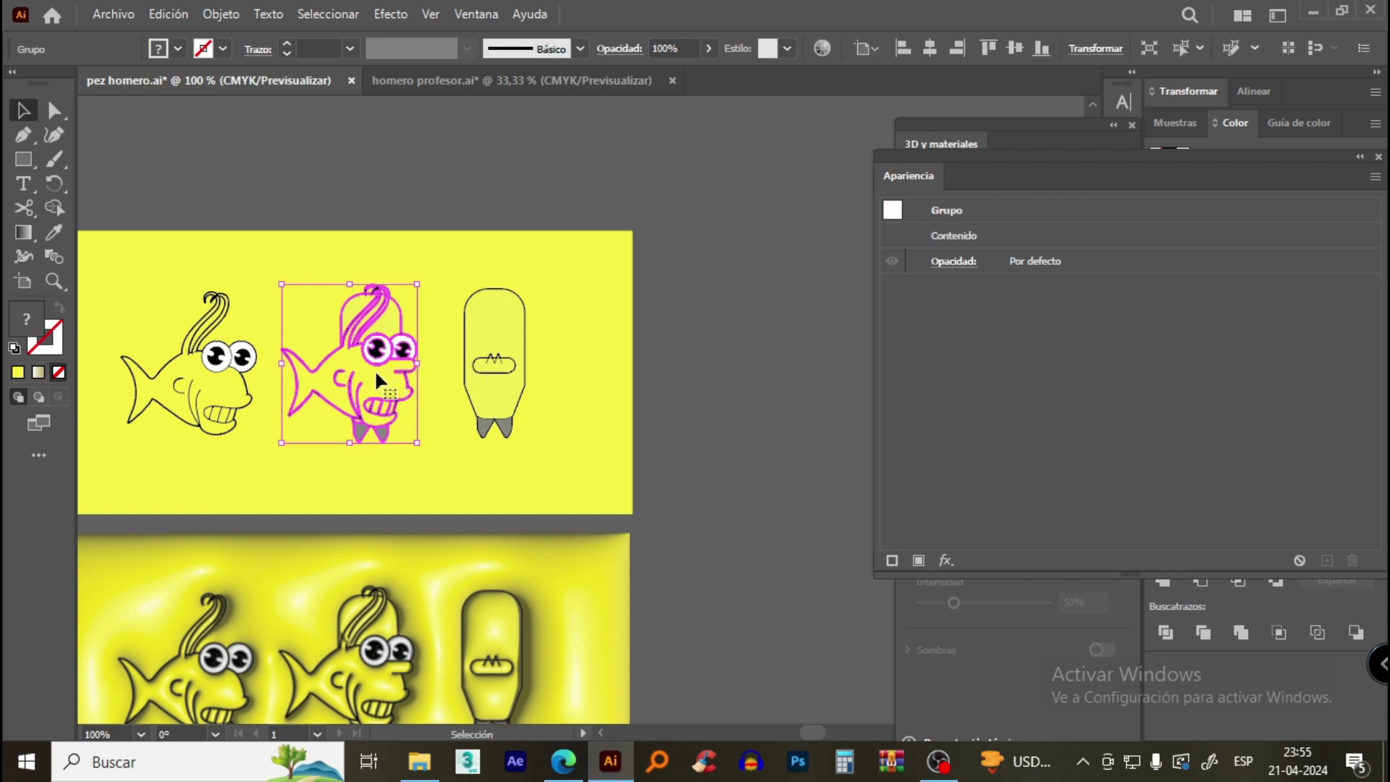
drag(210, 362, 219, 367)
click(512, 393)
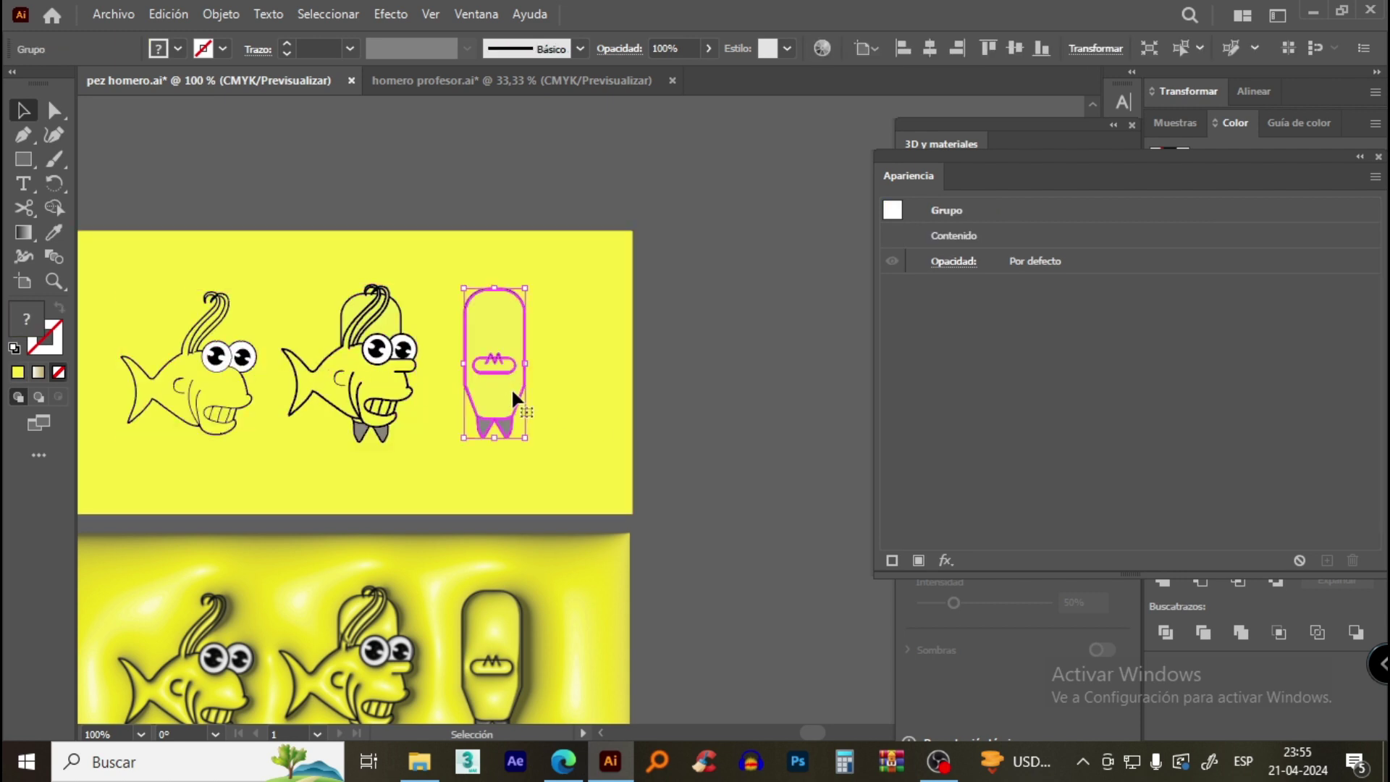
Select the loose brown fish, then try selecting the standalone yellow fish's parts.
scroll(499, 384, down, 3)
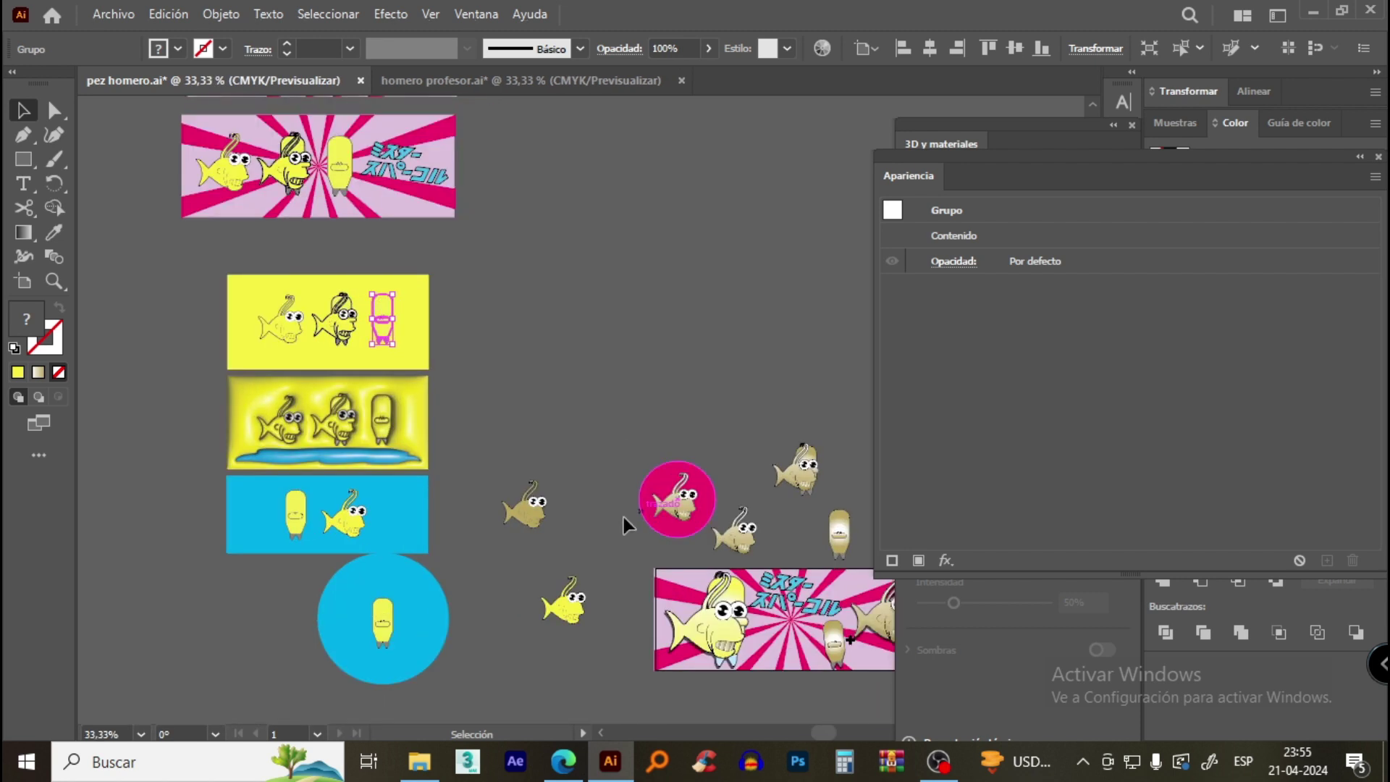
click(535, 510)
click(554, 612)
scroll(555, 613, up, 4)
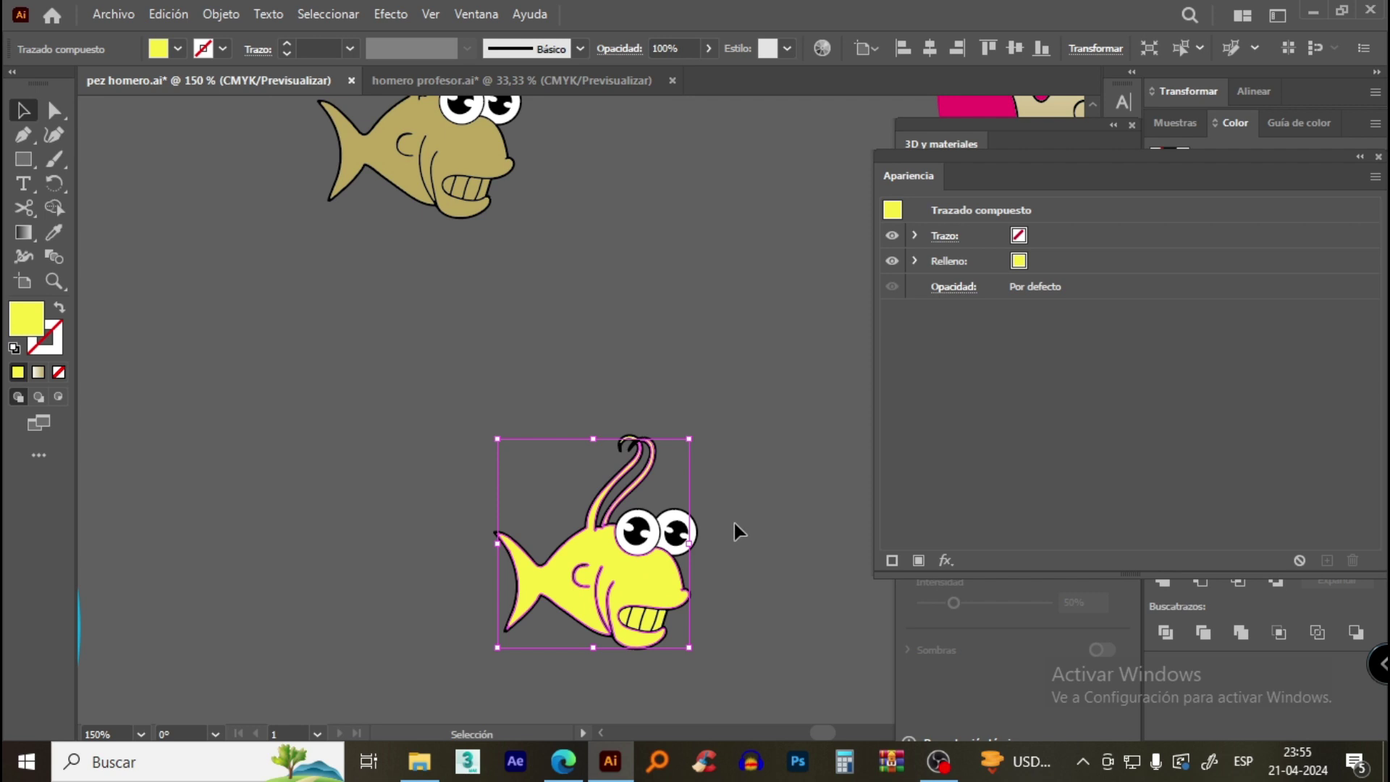
click(737, 418)
drag(416, 659, 427, 657)
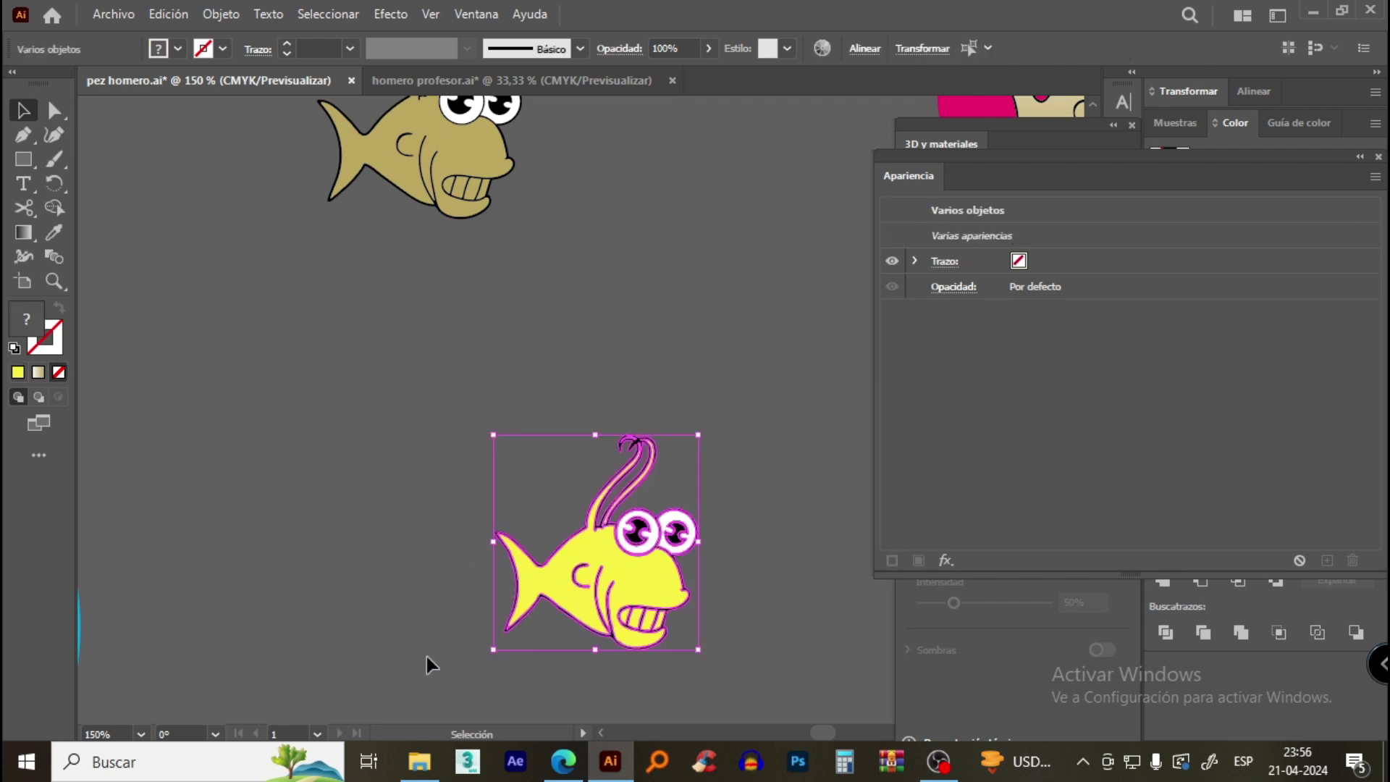
click(744, 641)
scroll(656, 578, up, 1)
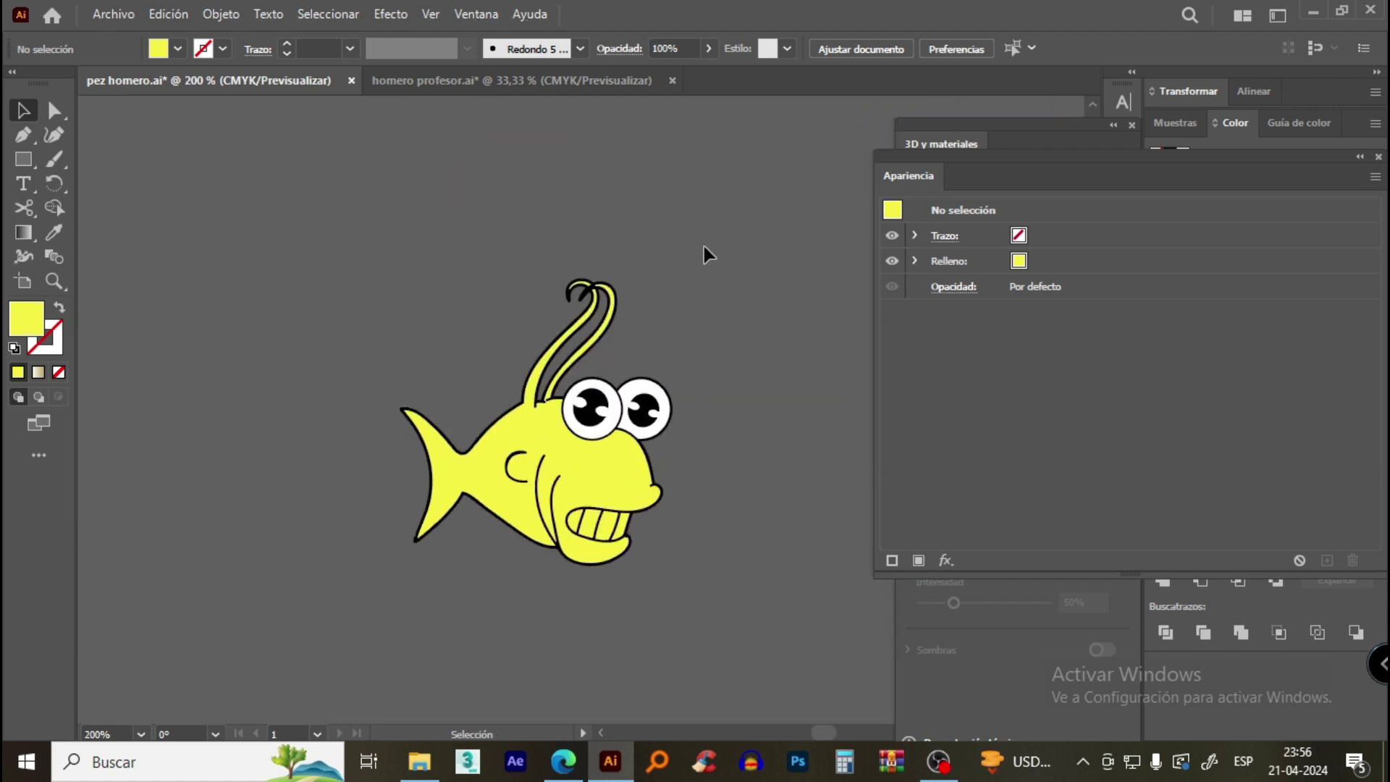
Expand the marquee-selected yellow fish into plain shapes with Object > Expand.
drag(235, 685, 401, 524)
click(221, 14)
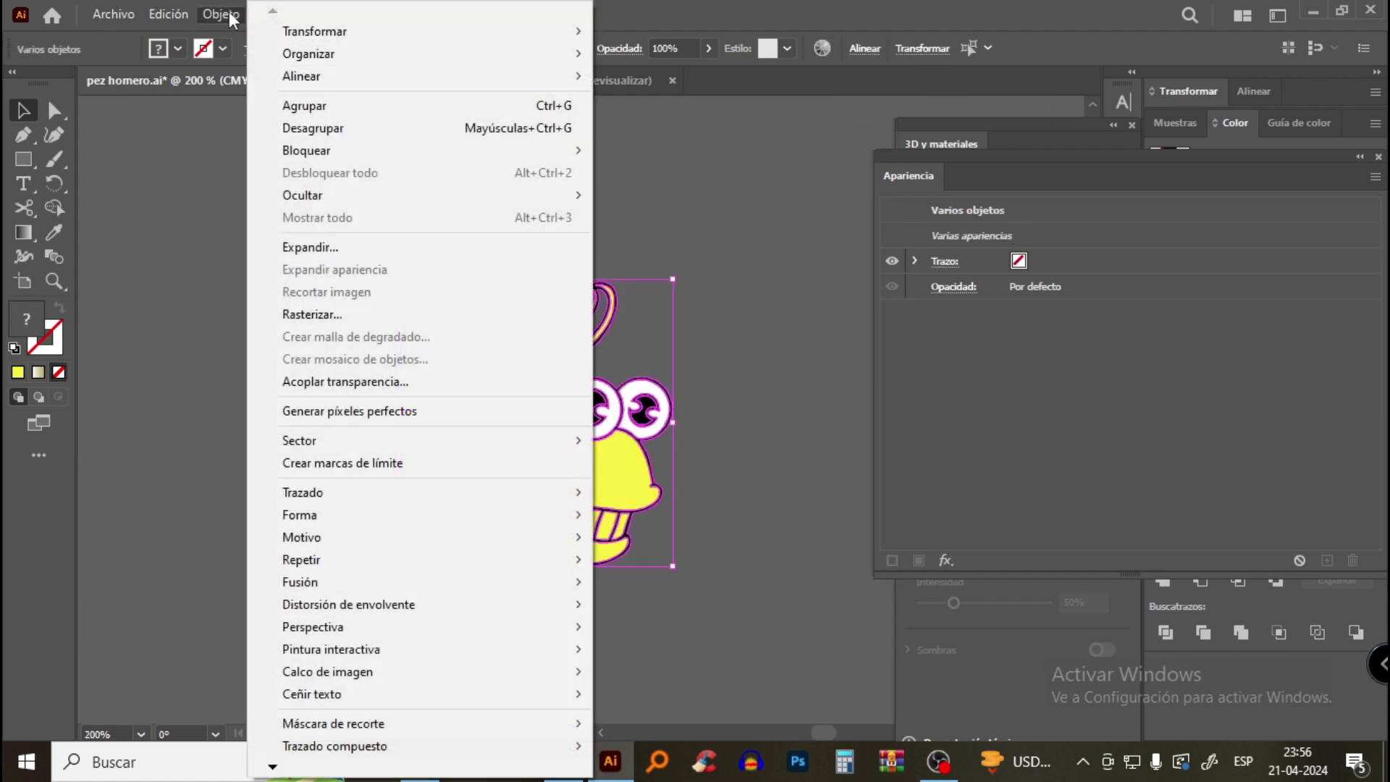
click(324, 247)
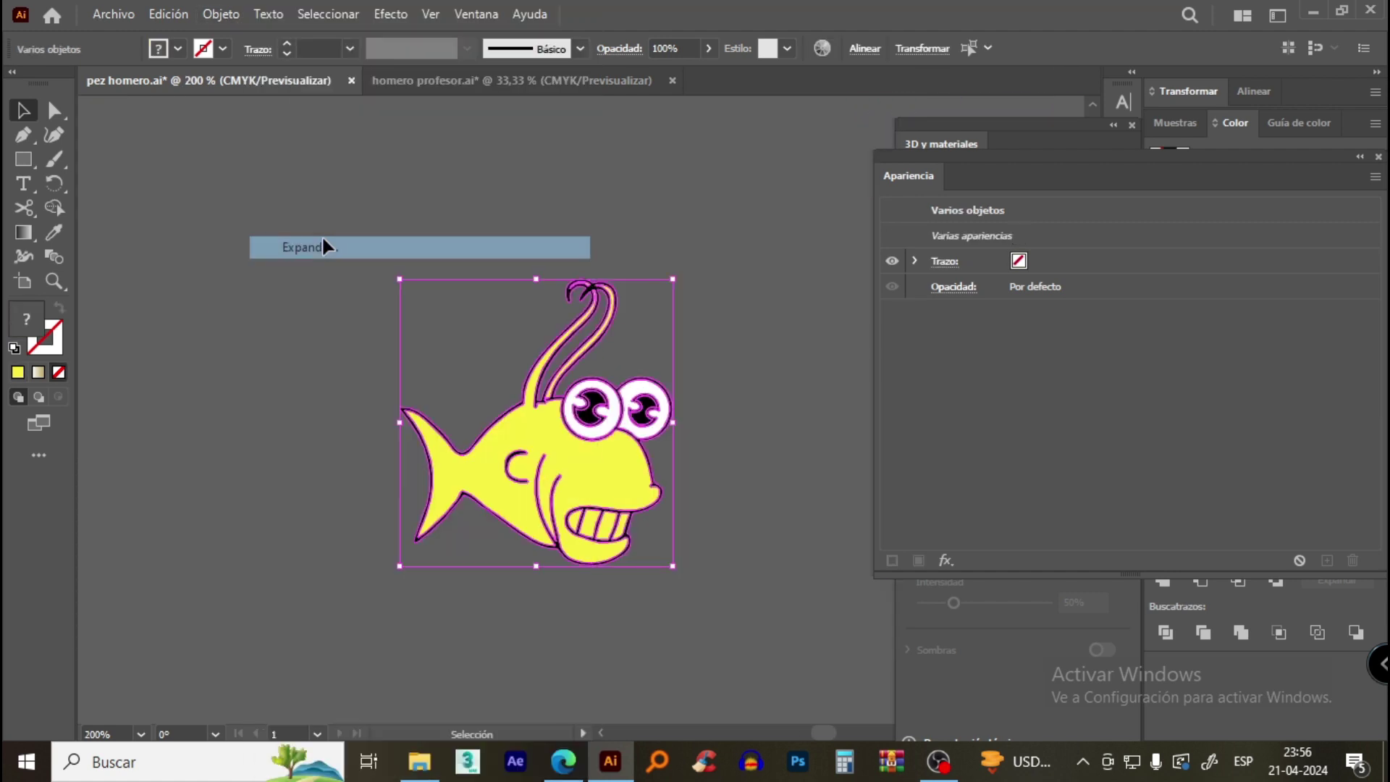
Merge all the fish parts with Pathfinder Merge, nudge it slightly, then deselect and zoom out.
click(766, 464)
key(ctrl+a)
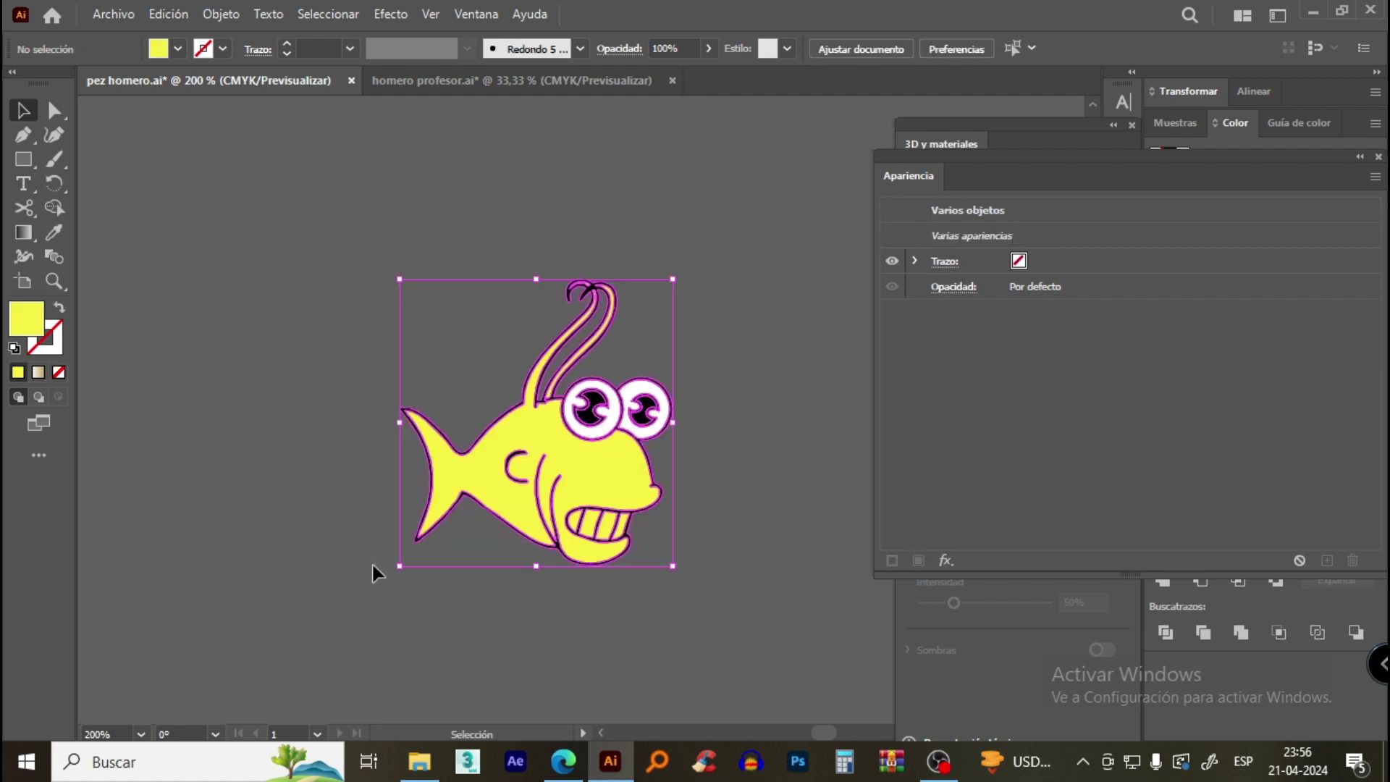
click(1249, 640)
drag(543, 402, 553, 420)
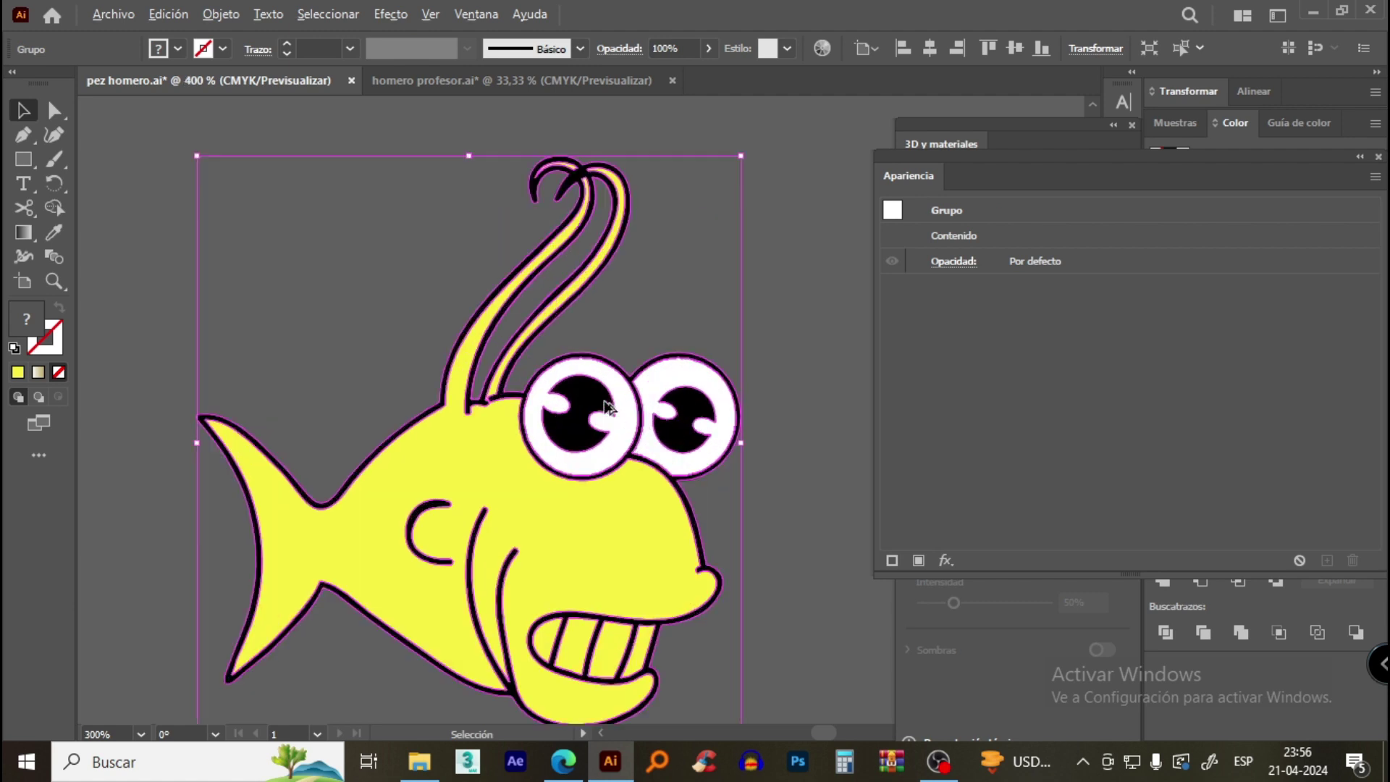
click(775, 423)
scroll(775, 507, down, 5)
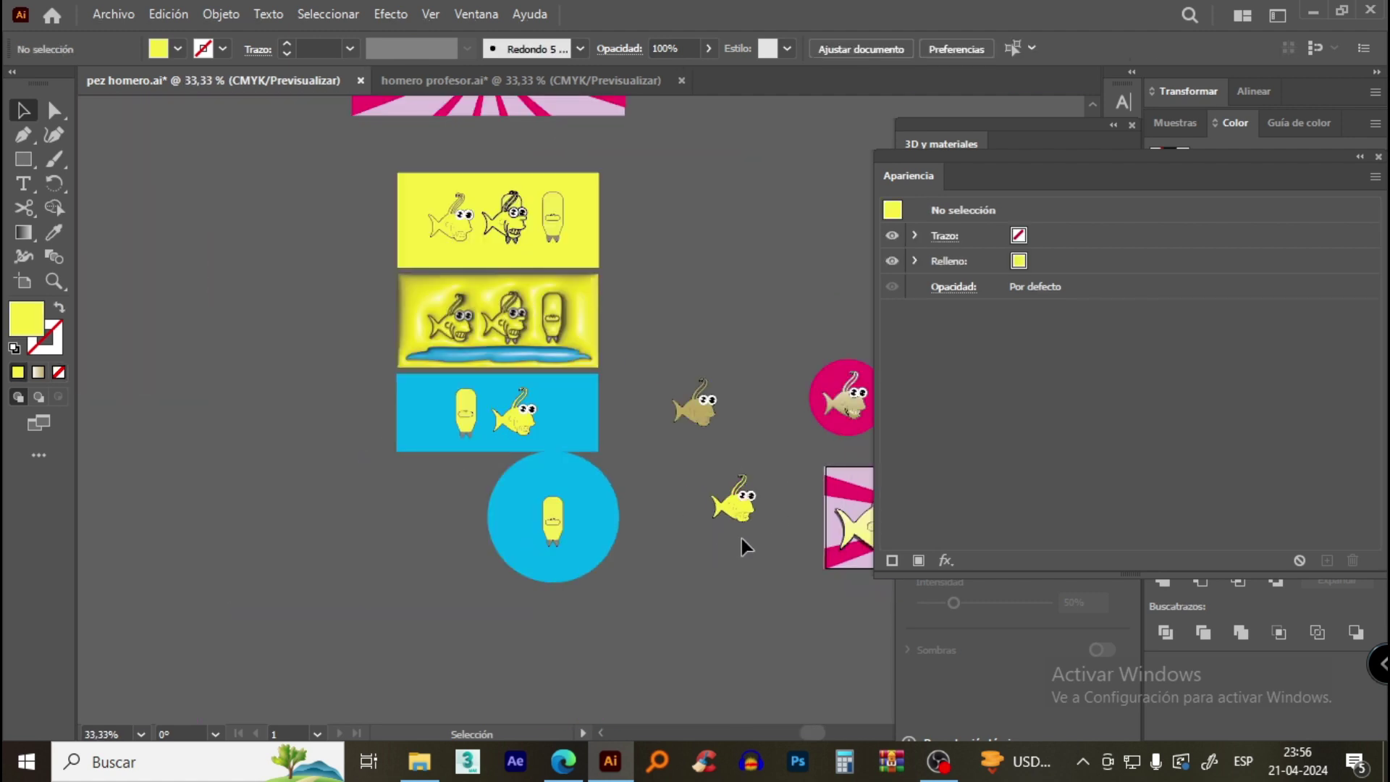
Select the middle pink banner's background and pan to it, briefly dragging its Japanese title.
scroll(508, 157, up, 2)
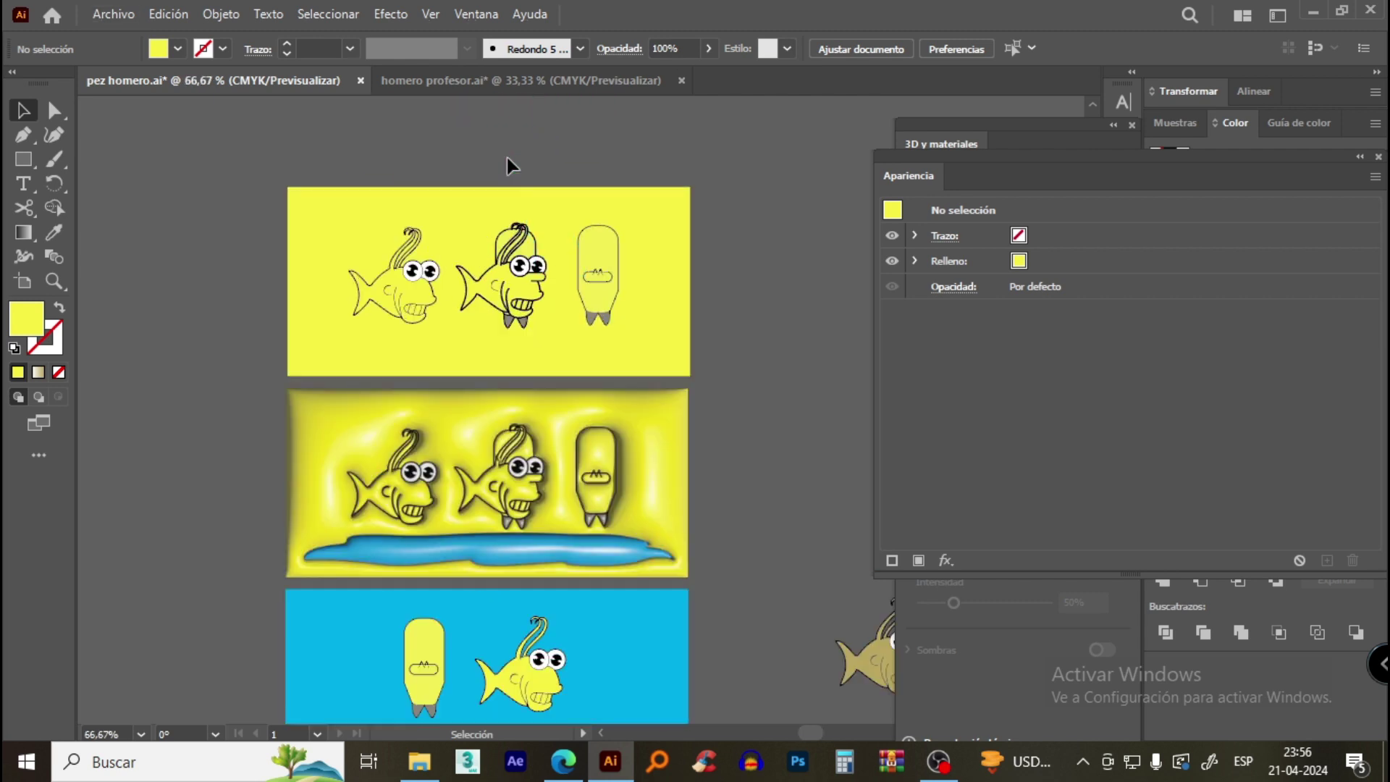
scroll(612, 528, down, 2)
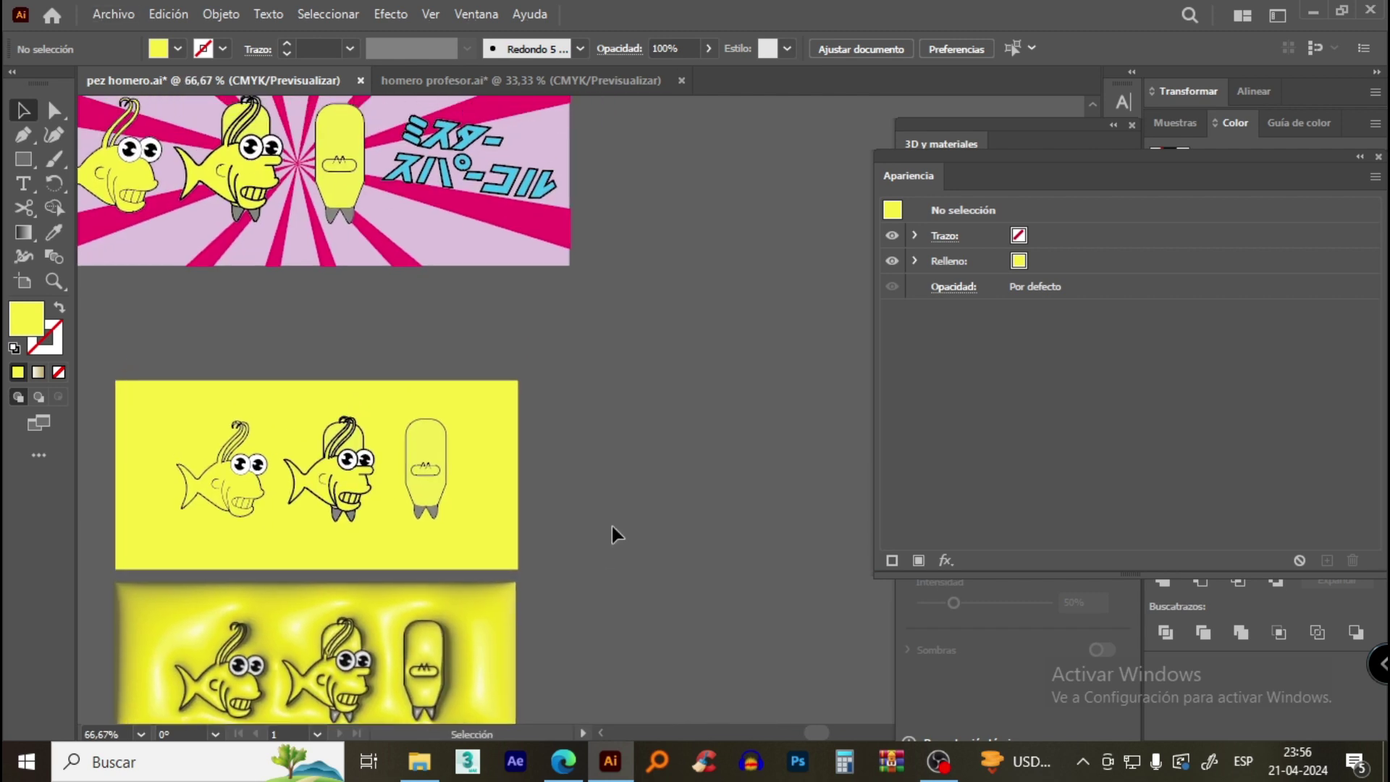
scroll(673, 381, down, 1)
scroll(689, 380, up, 1)
scroll(721, 339, up, 2)
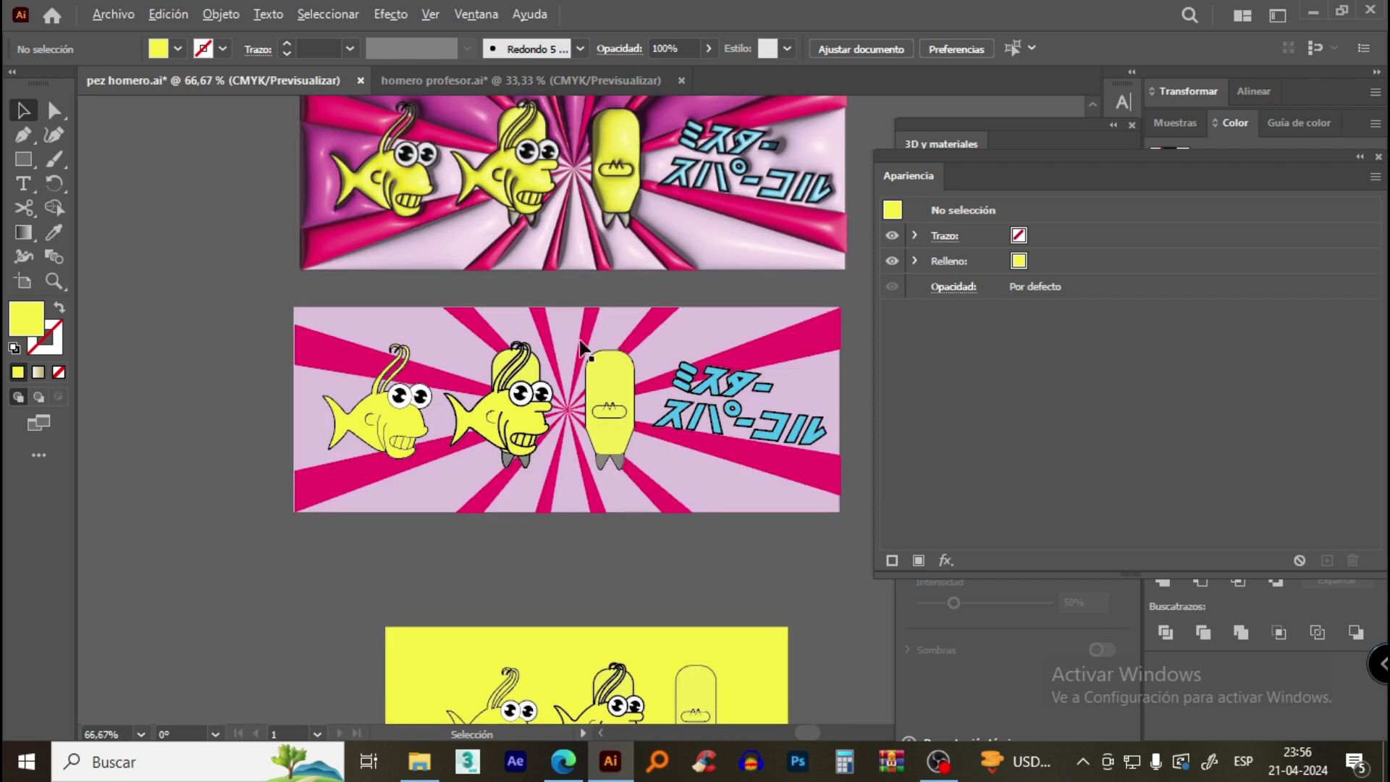
click(691, 405)
scroll(692, 406, down, 2)
mouse_move(765, 467)
mouse_down()
mouse_move(638, 395)
mouse_move(439, 224)
mouse_up()
scroll(659, 556, up, 2)
mouse_move(726, 530)
mouse_down()
mouse_move(679, 487)
mouse_move(697, 461)
mouse_up()
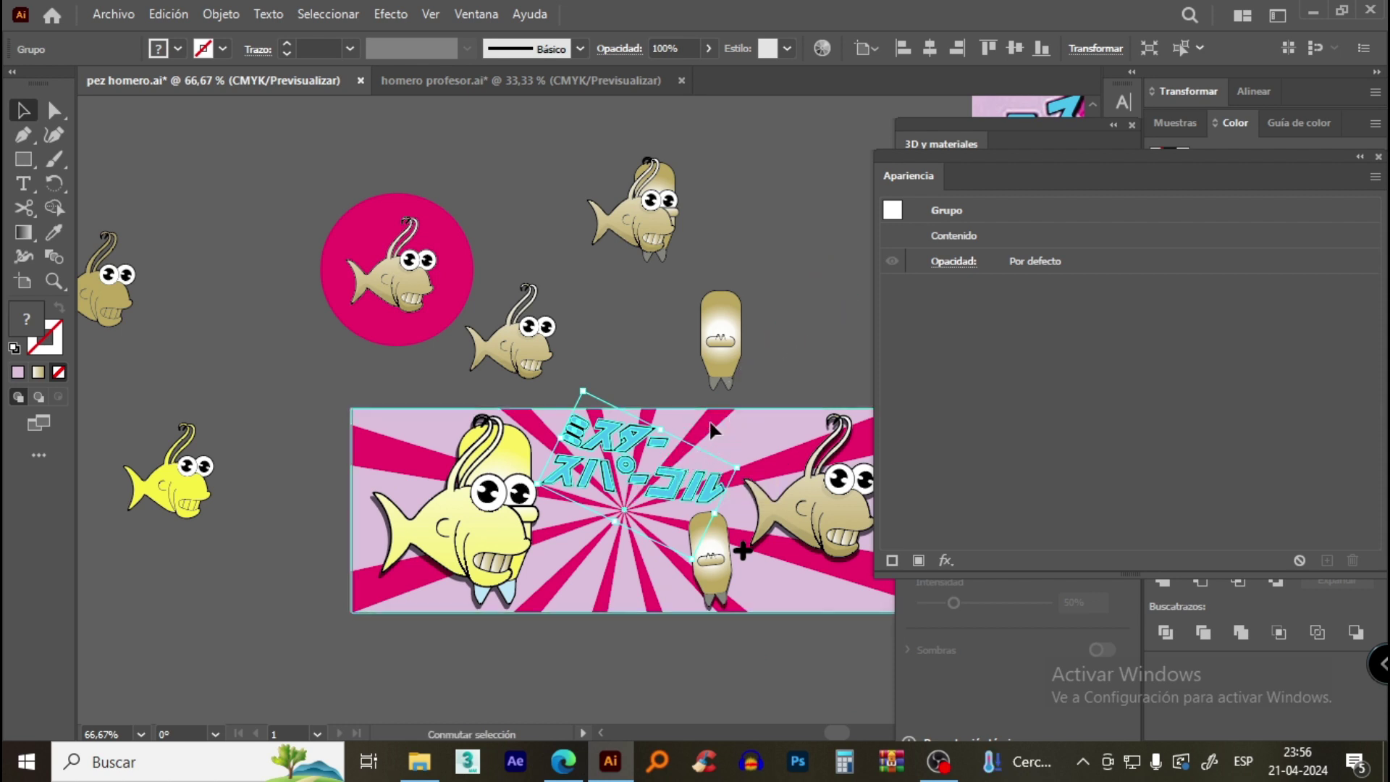
Drag the whole pink banner group up-left to the clear area near the top.
click(749, 452)
scroll(719, 478, down, 3)
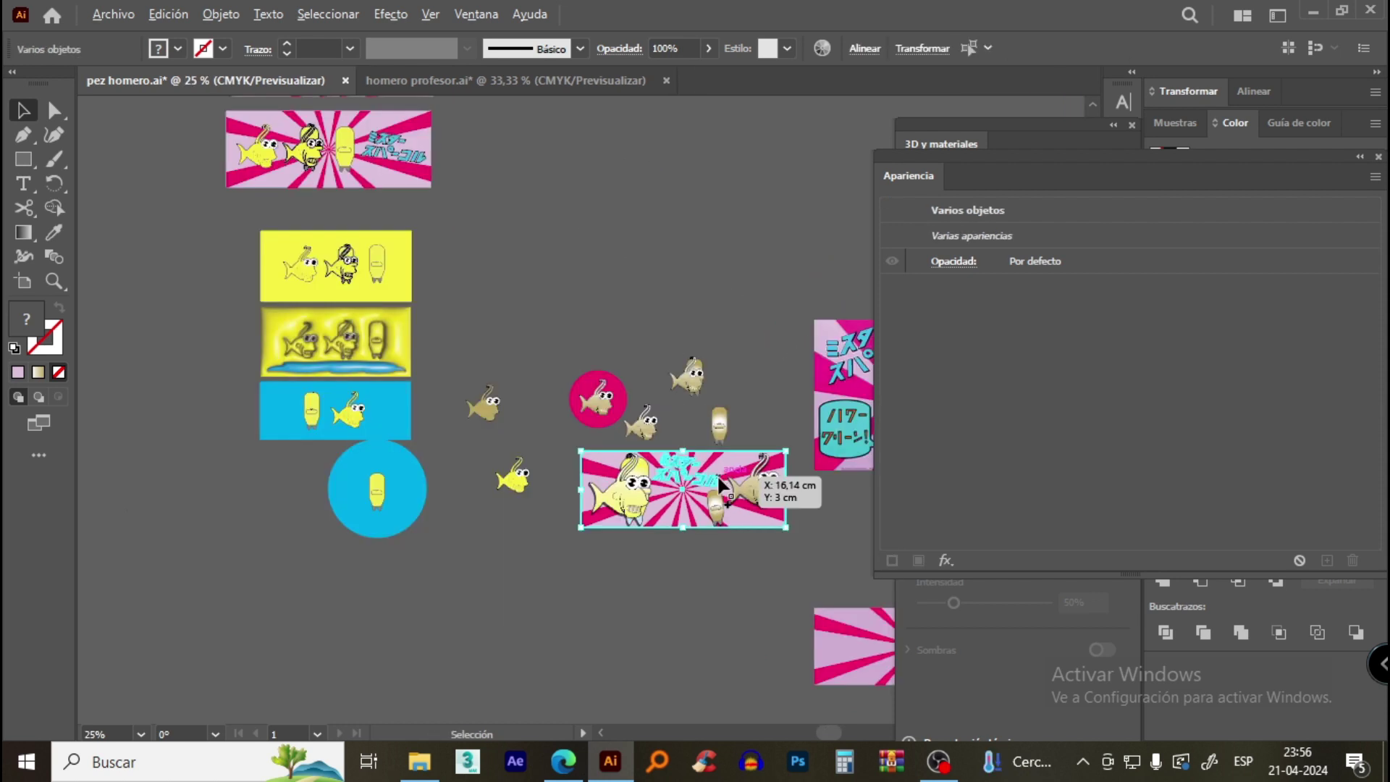
drag(717, 482, 594, 163)
scroll(590, 137, up, 2)
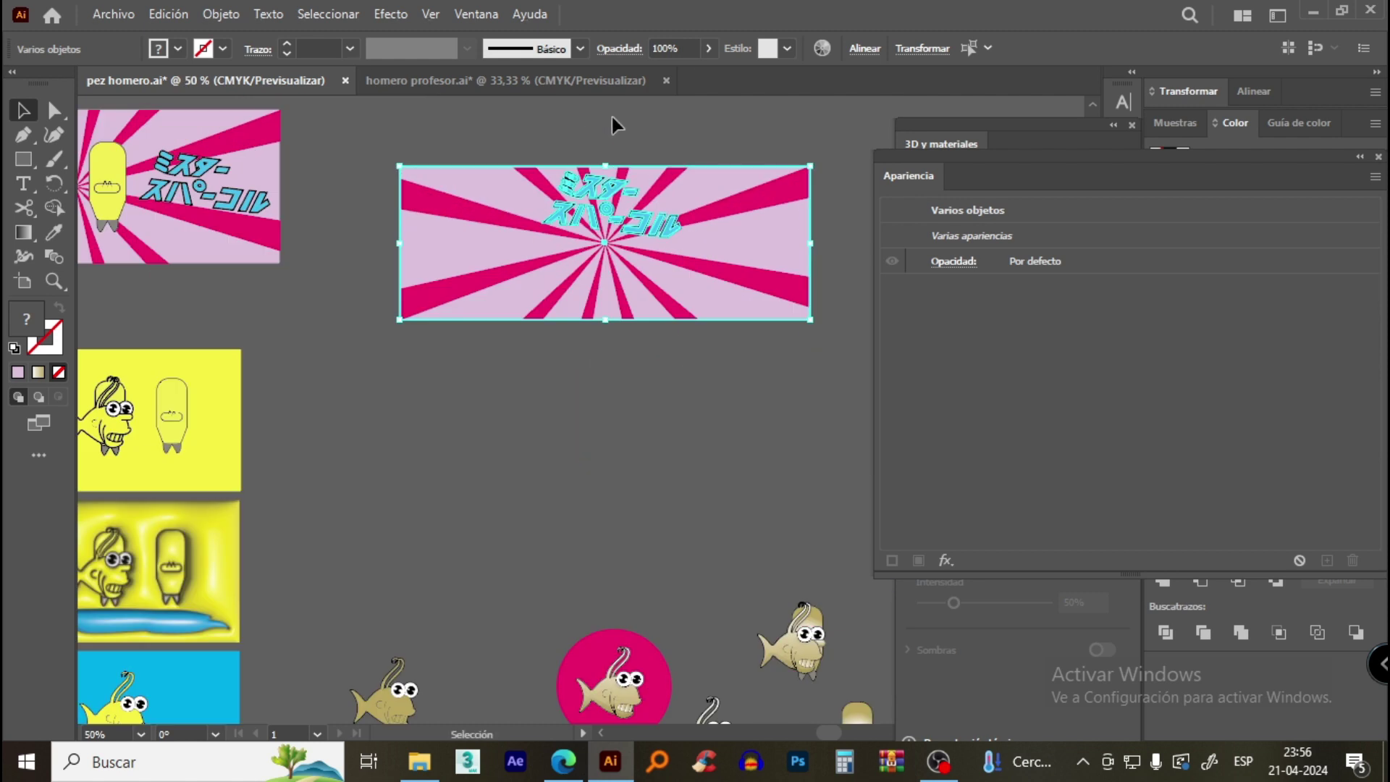
Shift the banner's Japanese title to the right.
click(611, 116)
scroll(690, 202, up, 1)
scroll(652, 434, up, 2)
scroll(579, 435, right, 2)
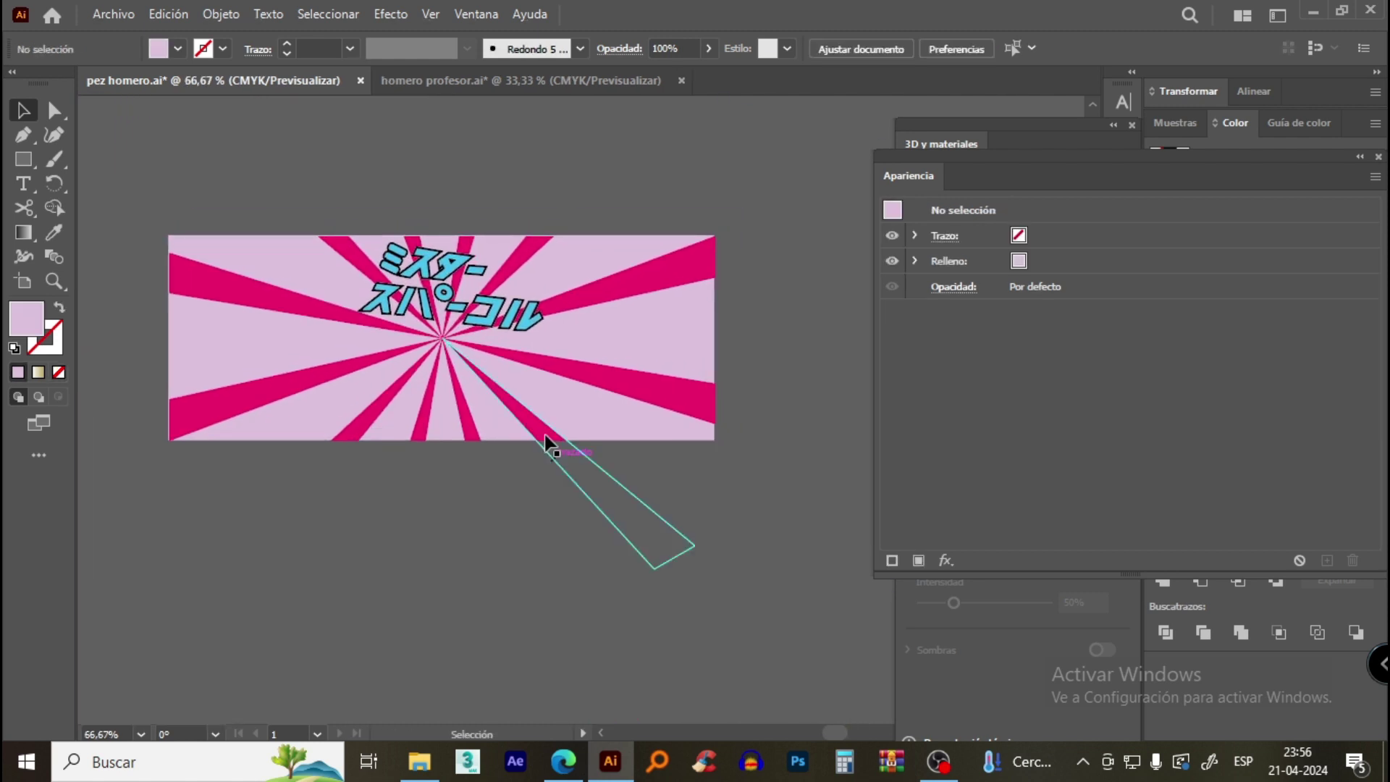
drag(508, 312, 667, 327)
click(827, 353)
scroll(827, 354, down, 2)
scroll(477, 320, up, 1)
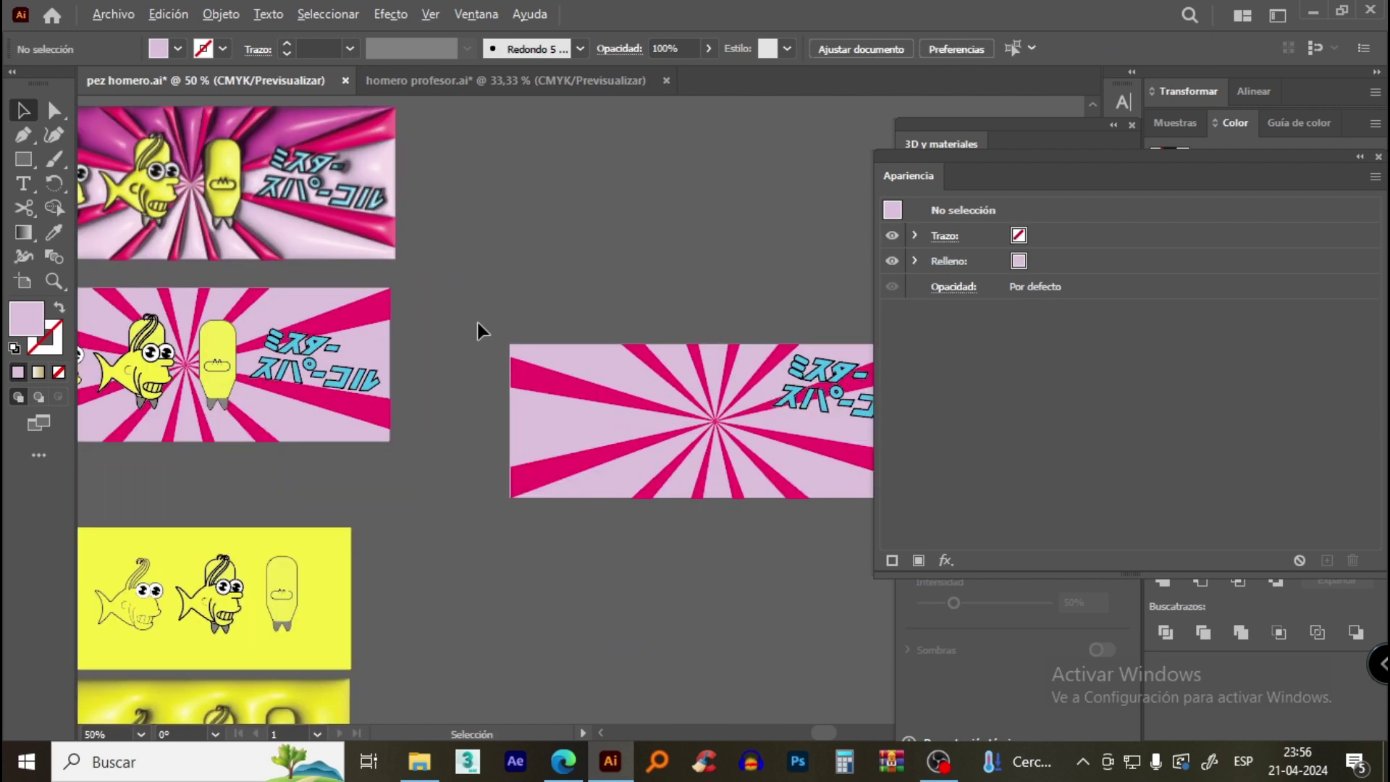
Move the yellow character and the second fish from the yellow artboard onto the pink banner.
drag(287, 602, 742, 432)
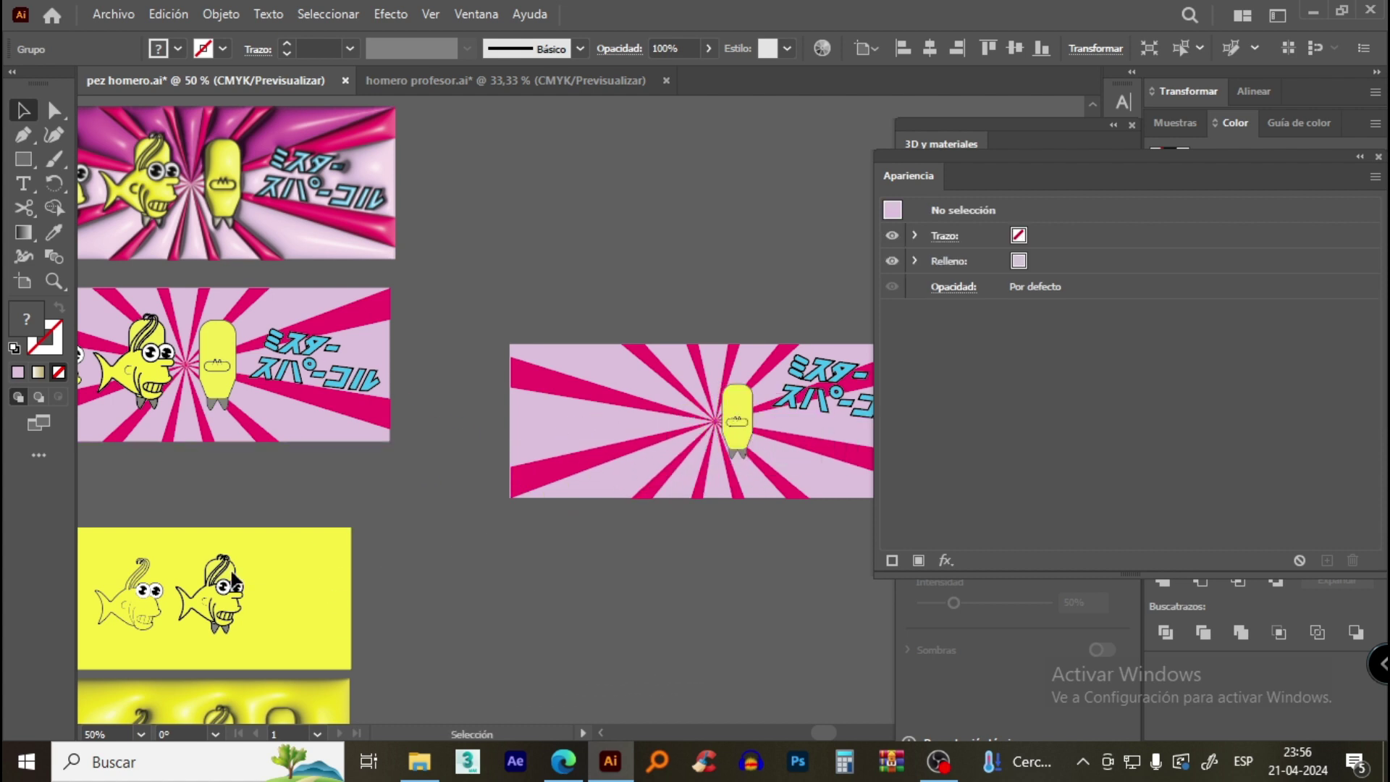
drag(219, 578, 686, 438)
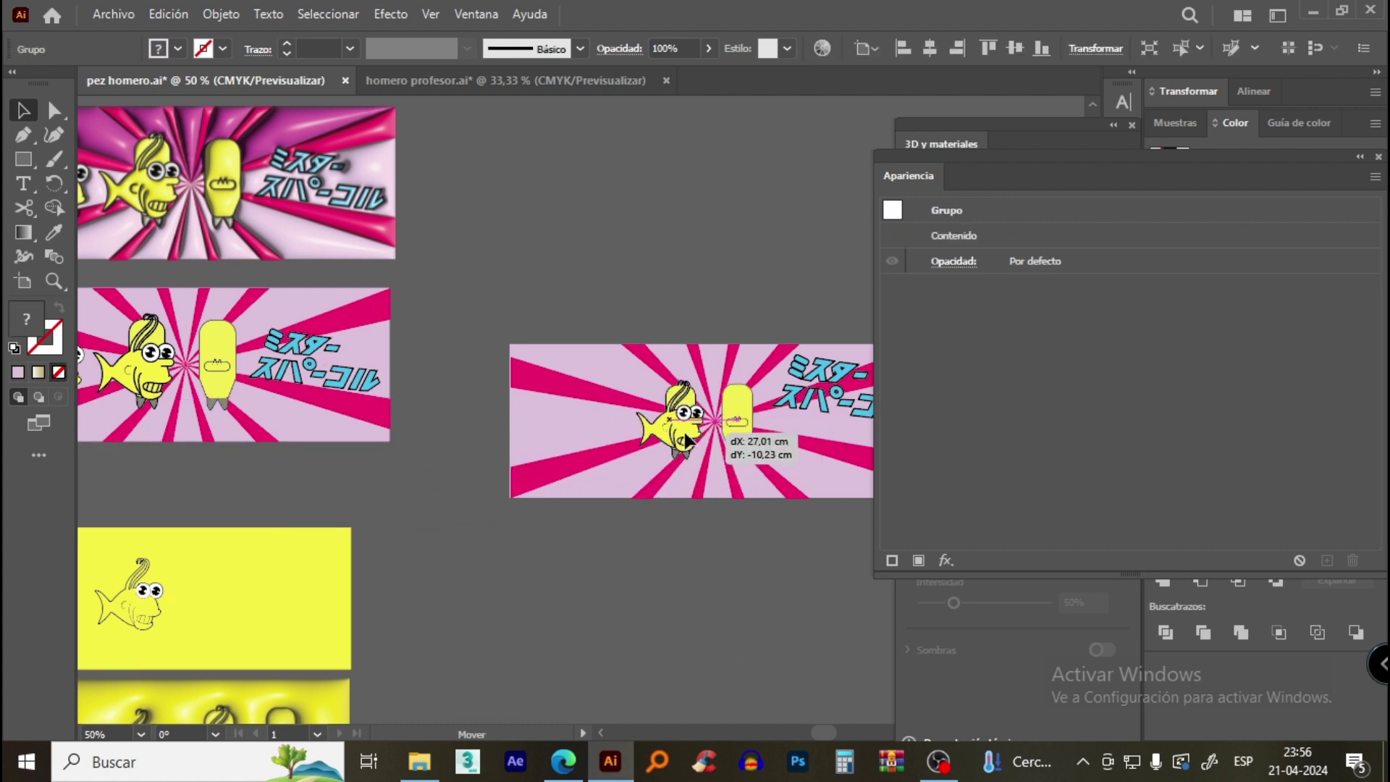
key(ctrl+z)
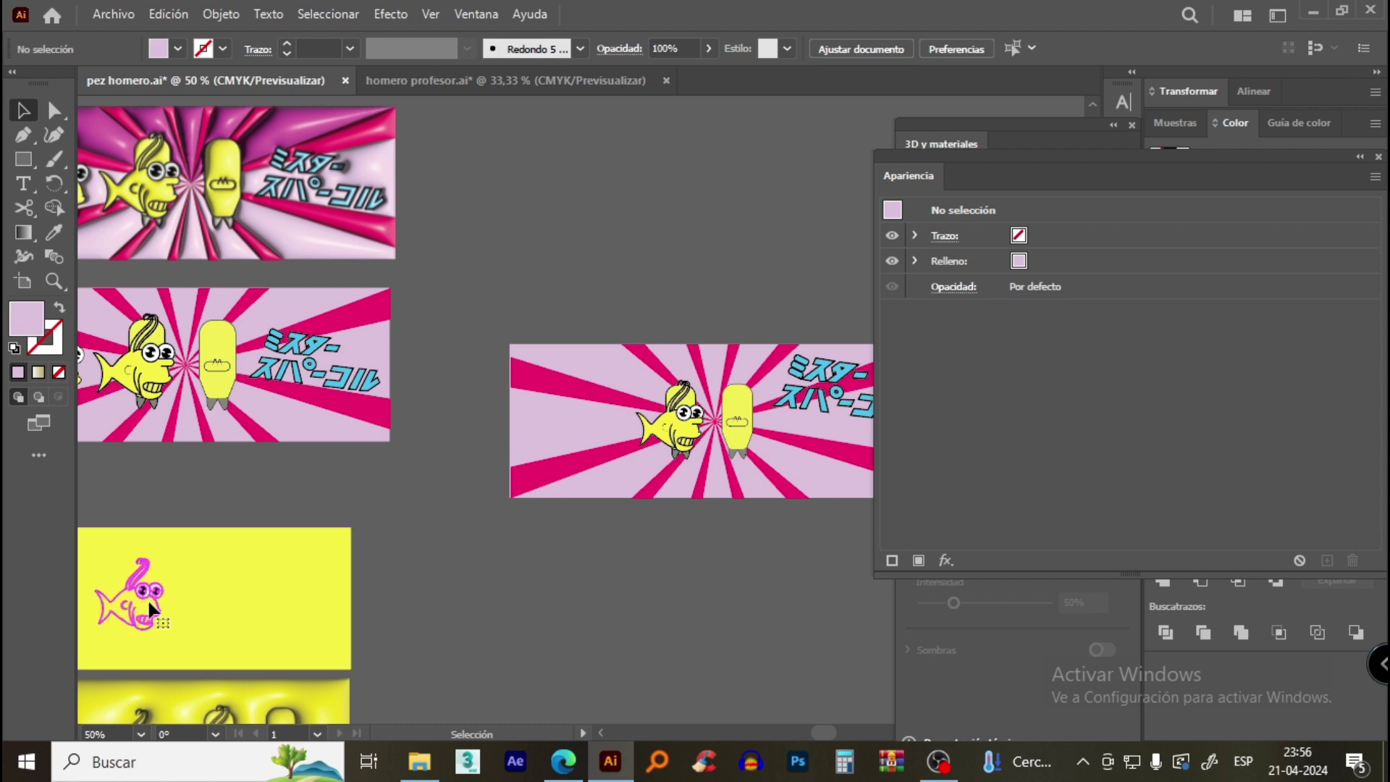
click(145, 601)
drag(145, 601, 612, 424)
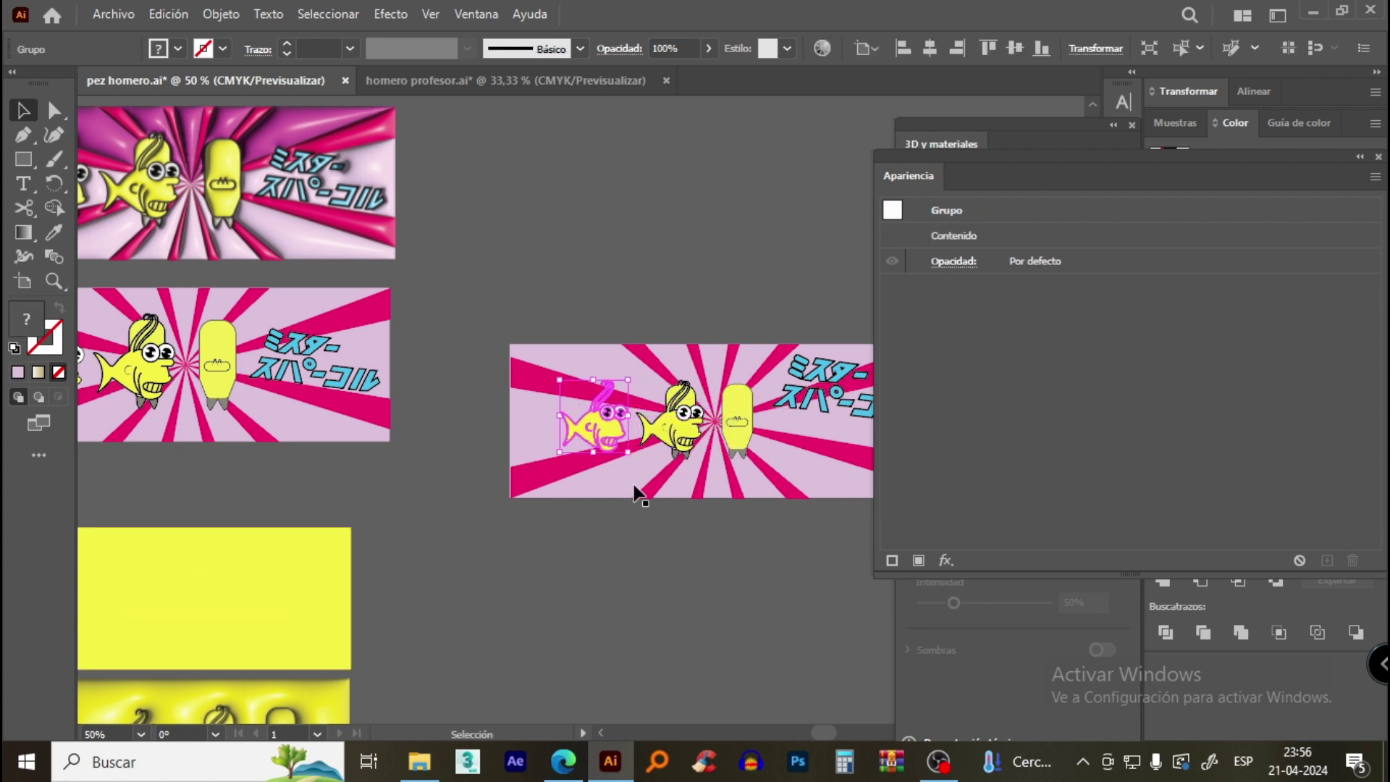
click(641, 487)
Marquee-select all the banner artwork and combine it with Pathfinder Merge.
scroll(749, 402, up, 2)
click(623, 449)
click(398, 288)
scroll(400, 300, down, 2)
scroll(534, 383, up, 1)
click(536, 372)
click(328, 241)
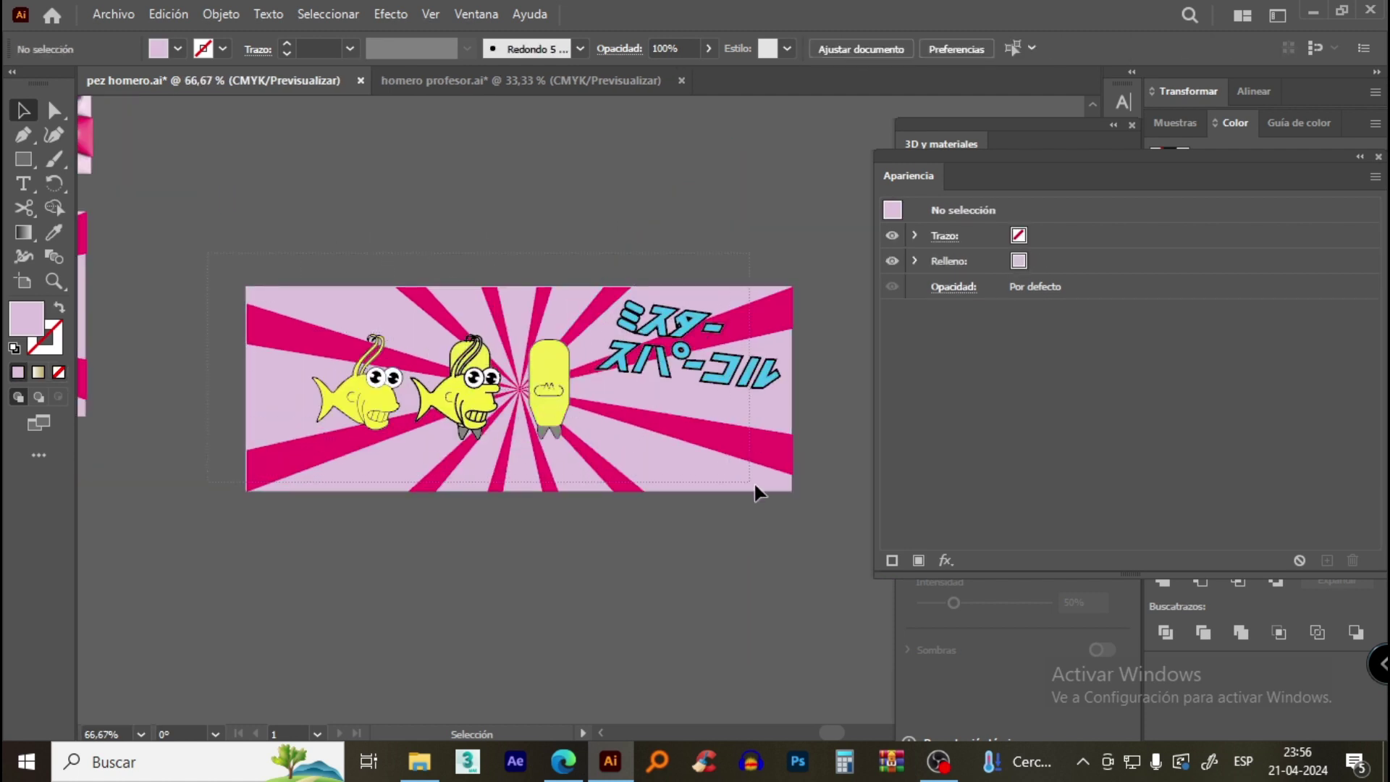
drag(210, 261, 832, 552)
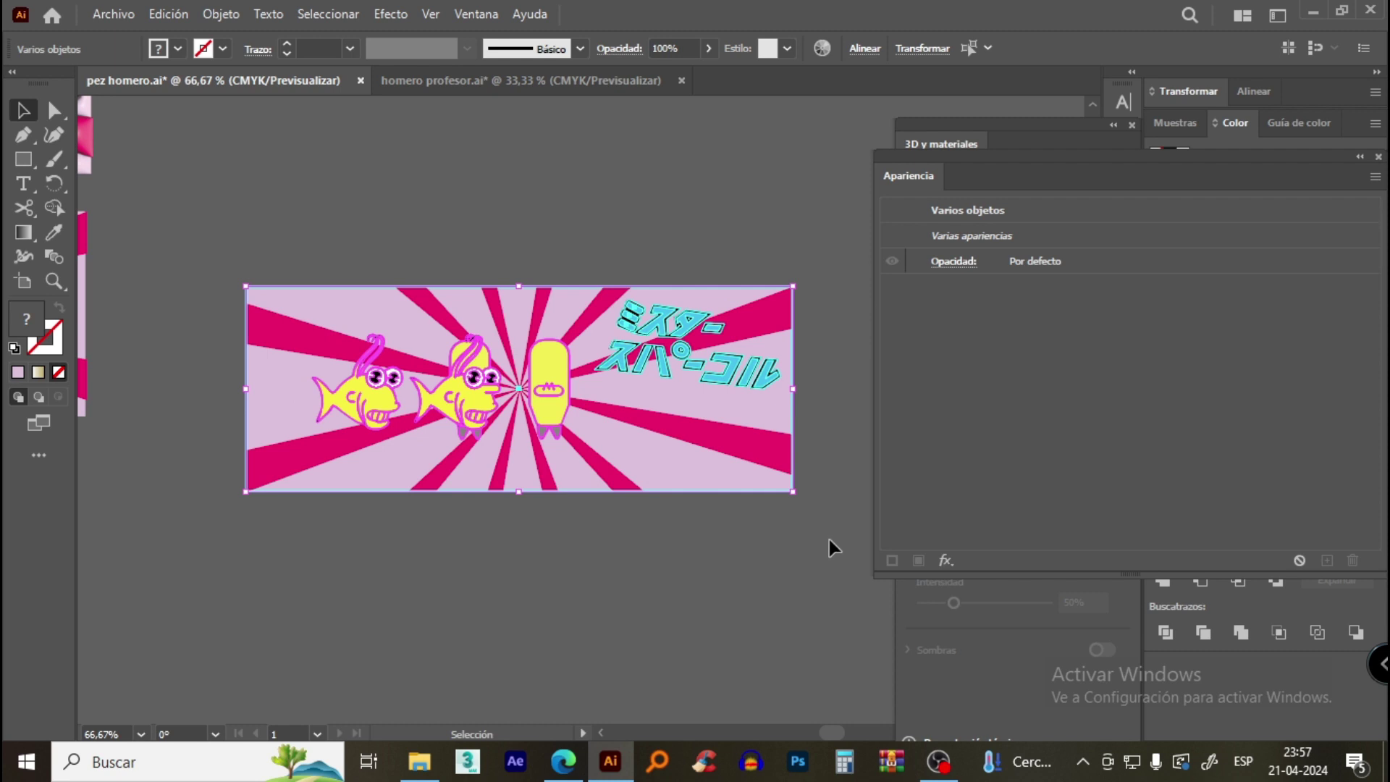
click(1243, 631)
Select the whole merged banner and apply the Inflate object type in 3D and Materials.
click(737, 575)
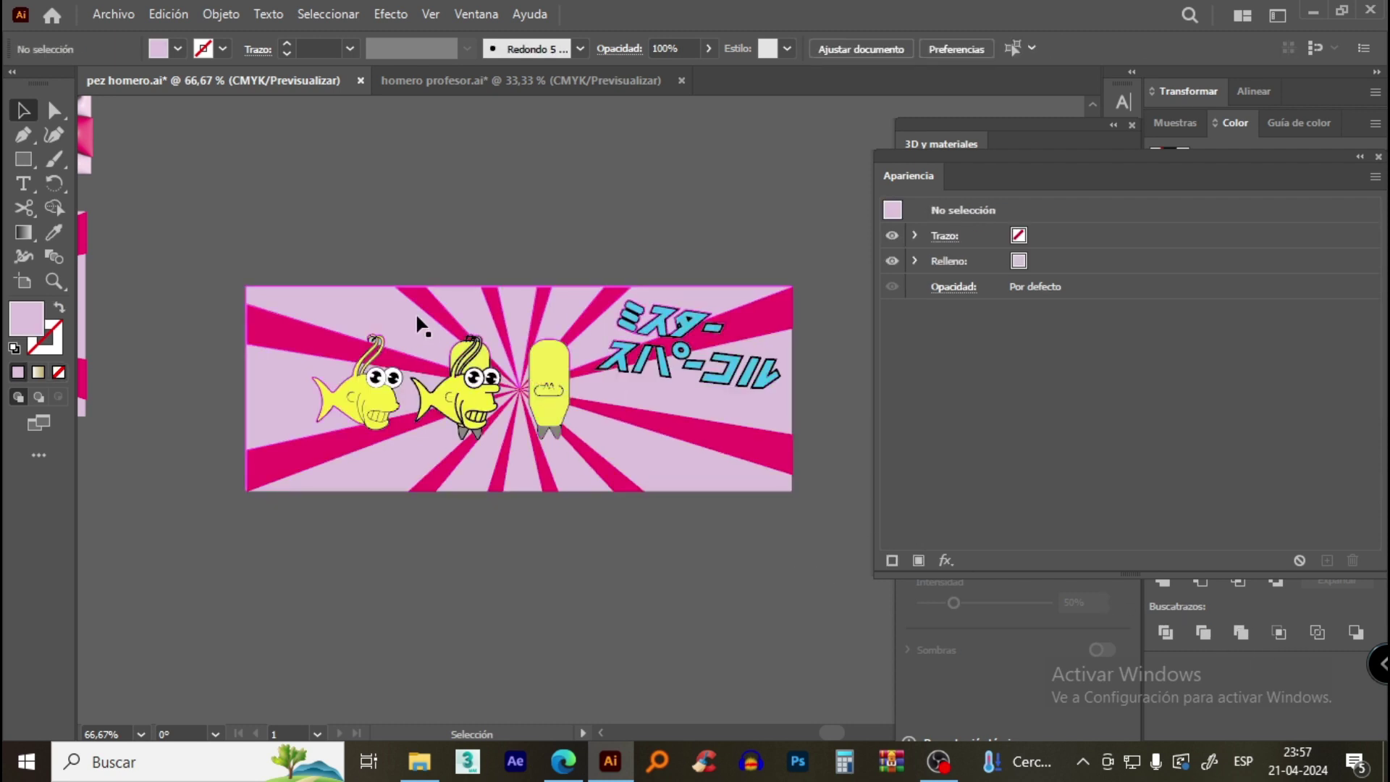
drag(214, 228, 845, 544)
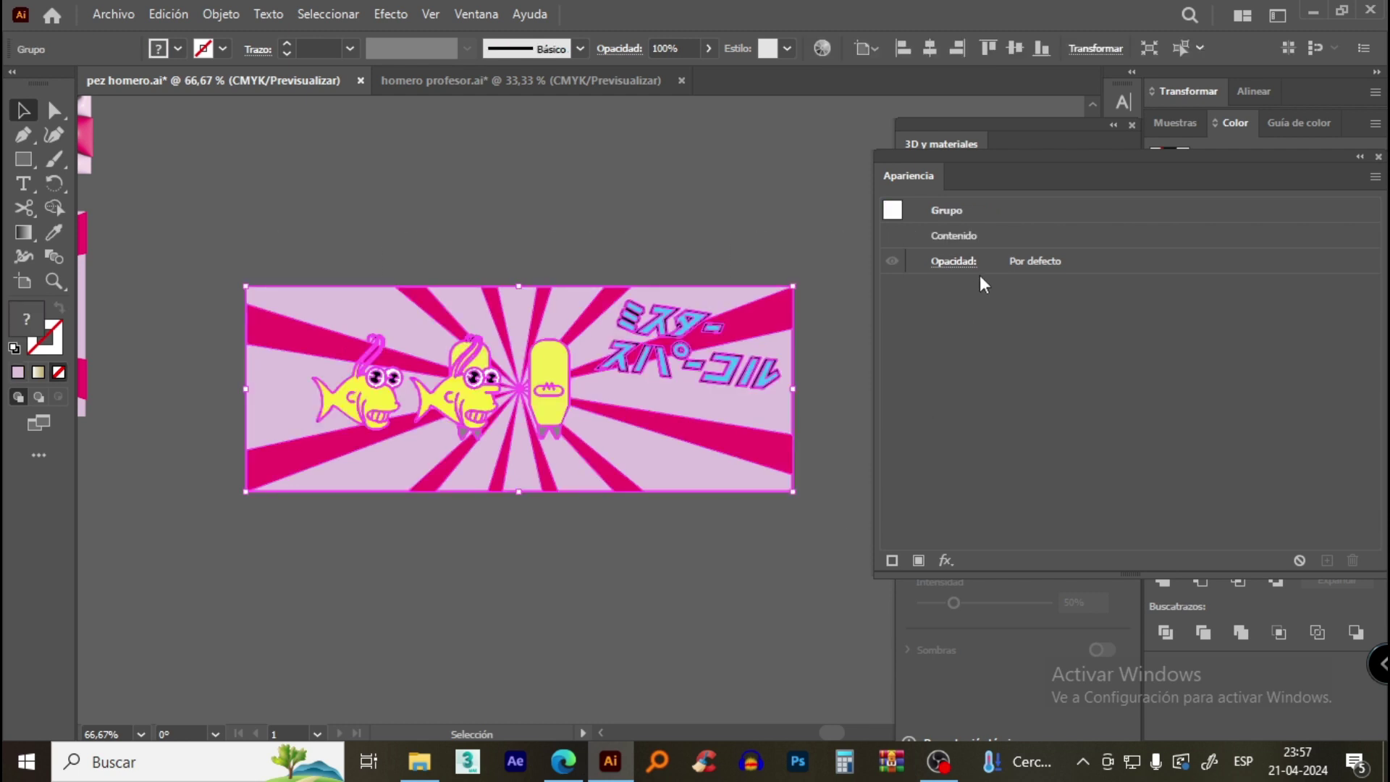
click(1011, 136)
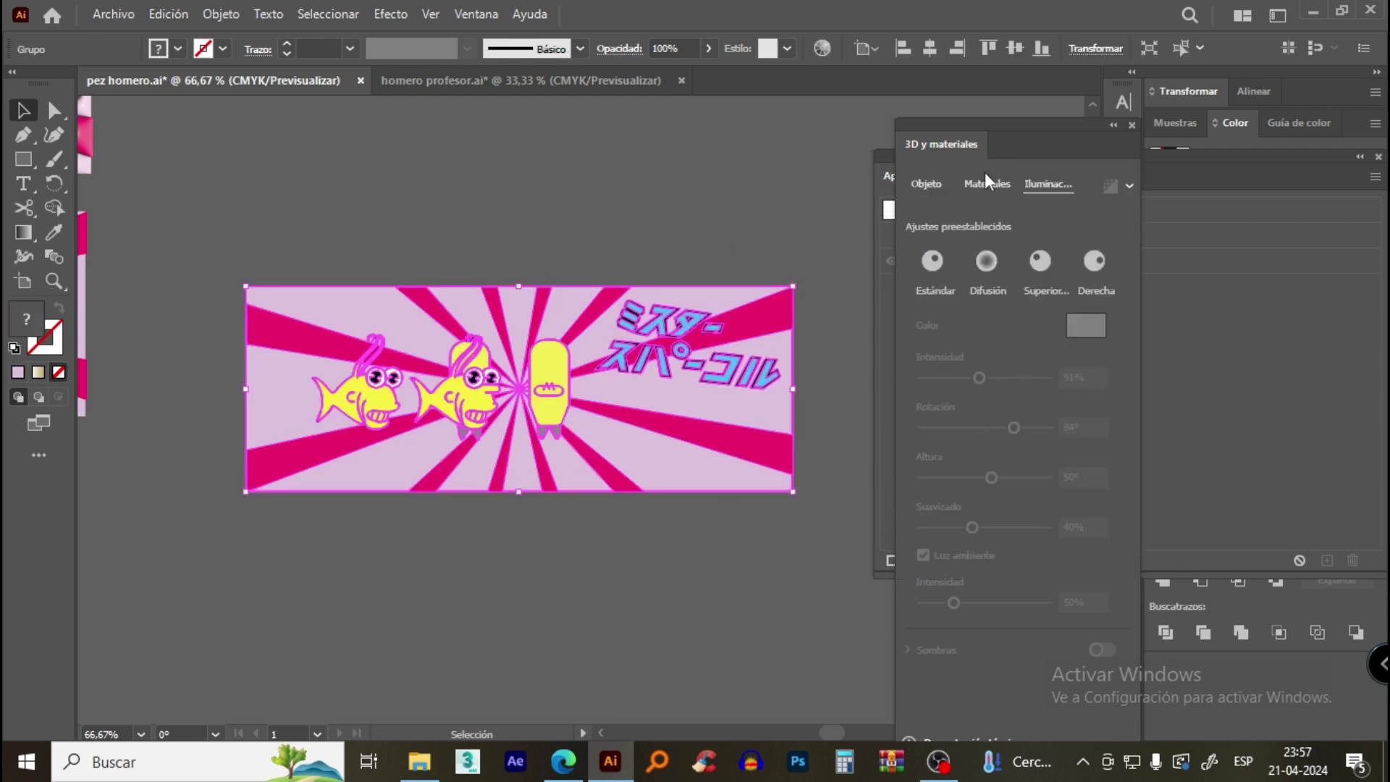
click(390, 14)
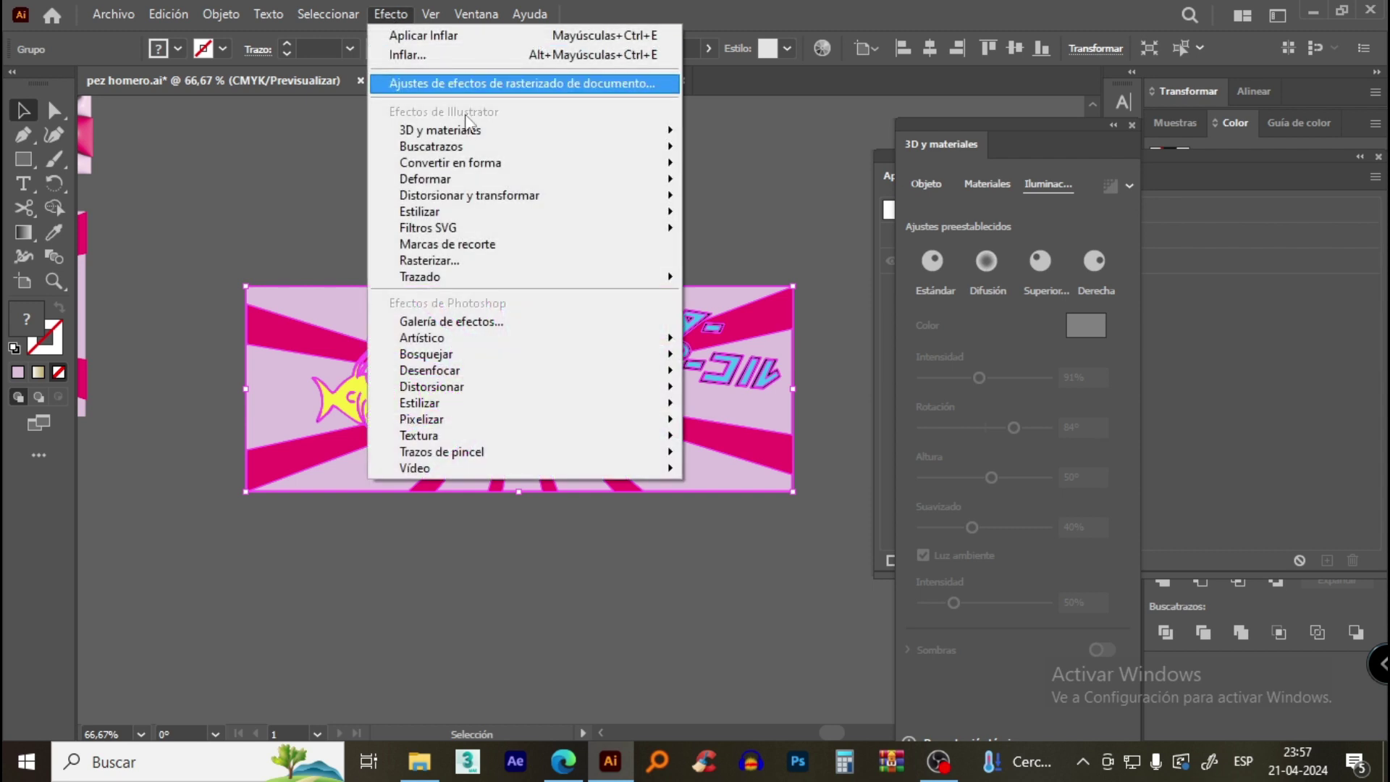
mouse_move(440, 130)
click(1034, 217)
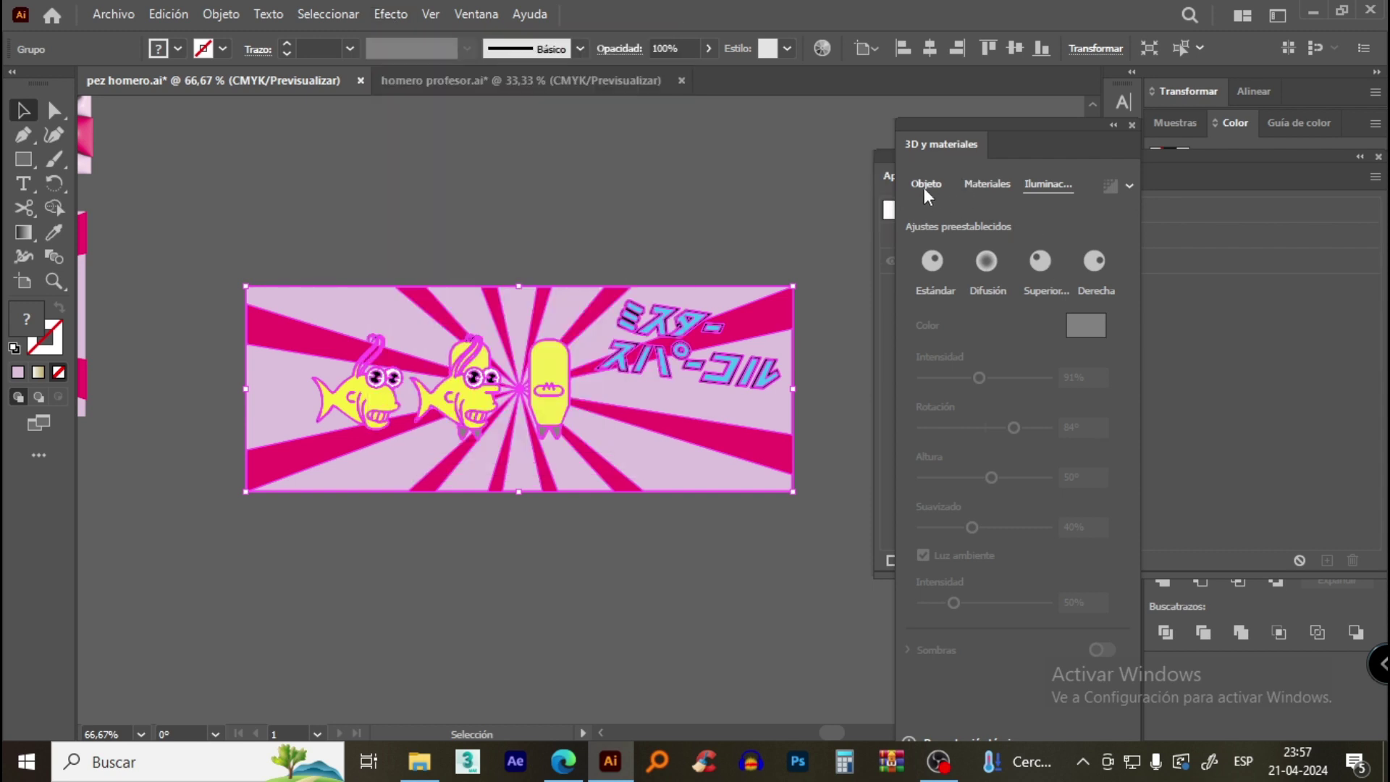
click(930, 184)
drag(968, 124, 961, 102)
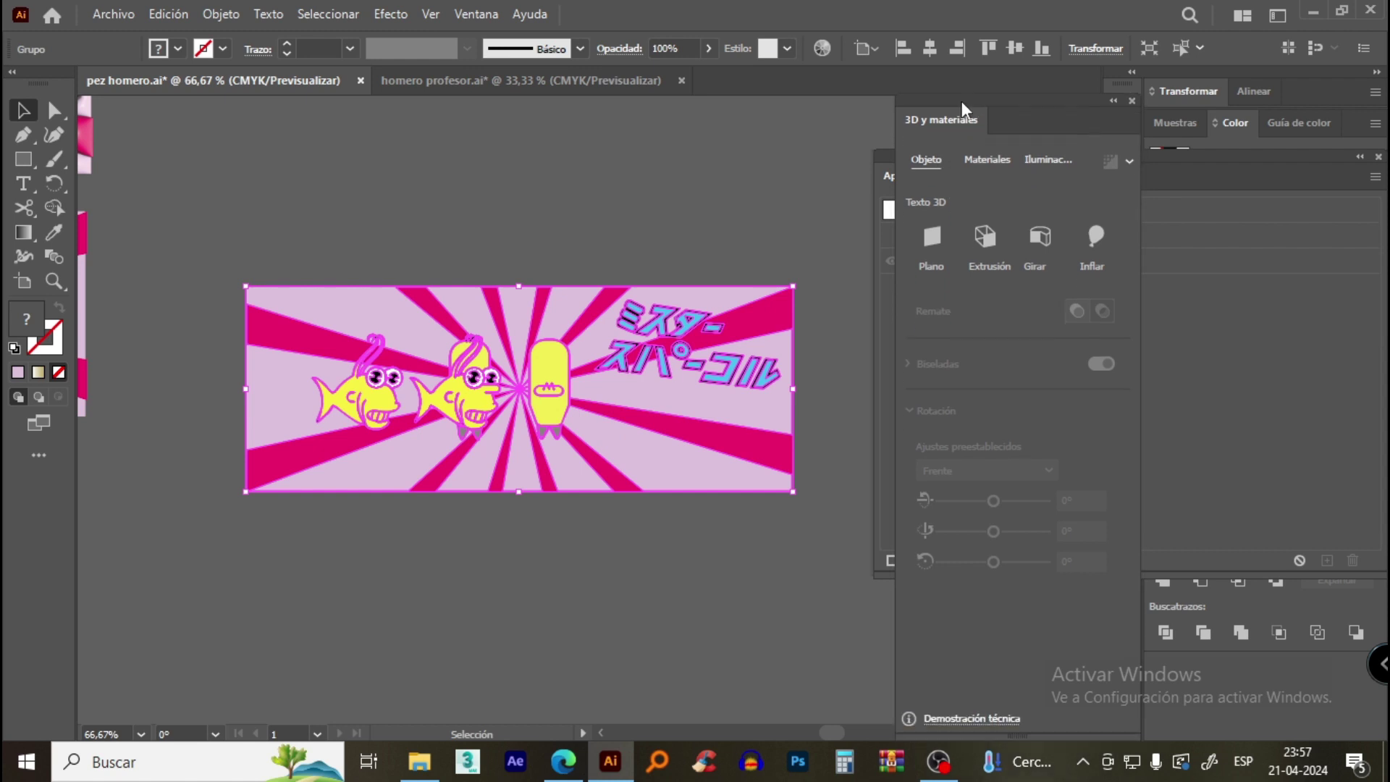
click(1095, 236)
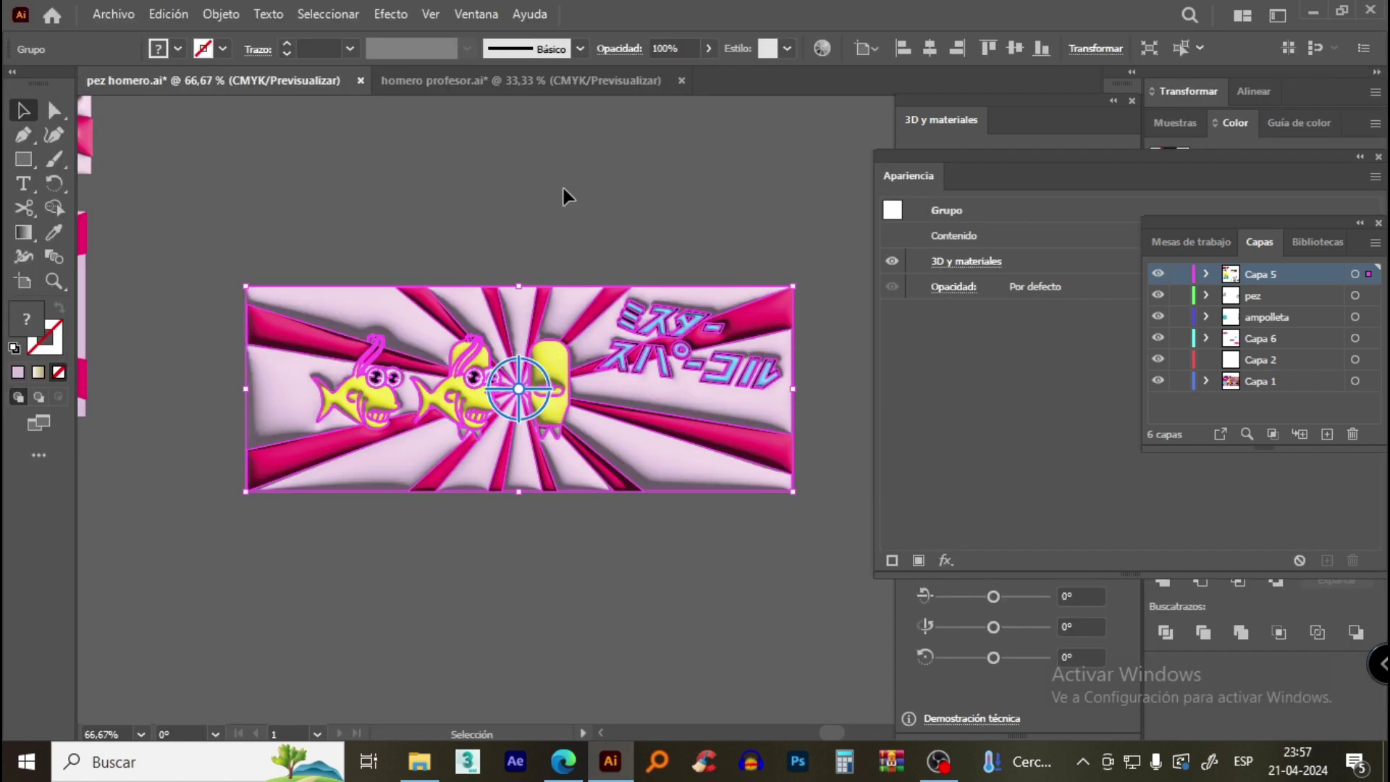
Preview the inflated render, zoom to 100%, and reselect the banner group.
click(568, 196)
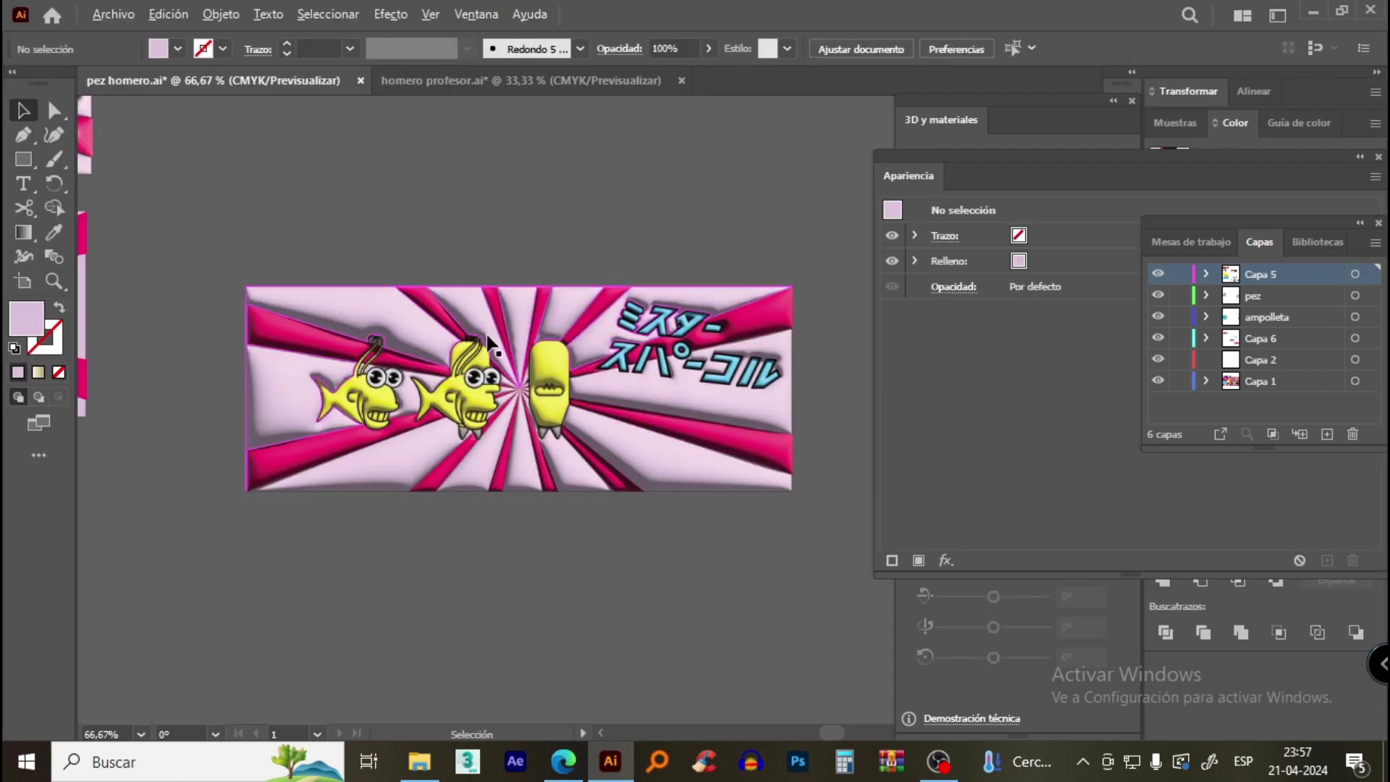
key(ctrl+minus)
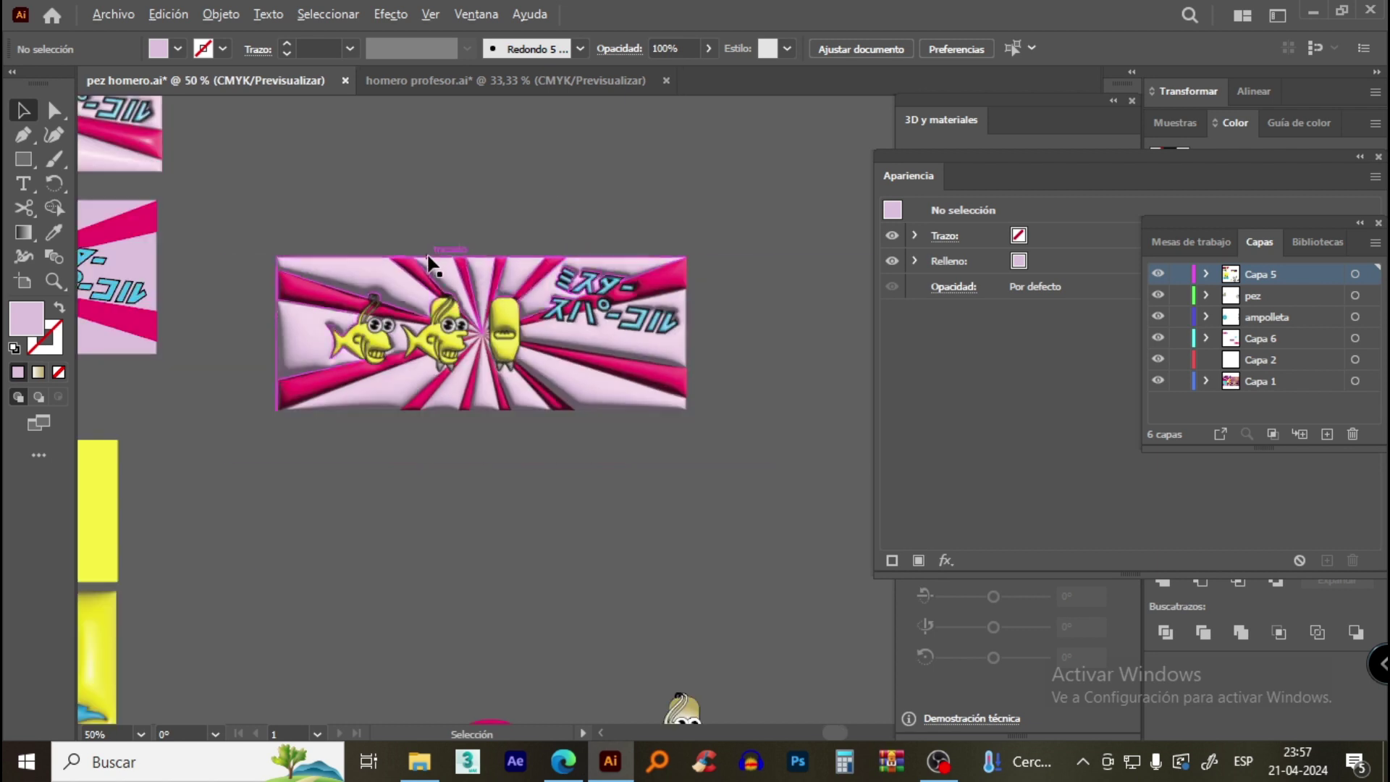
key(ctrl+plus)
key(ctrl+plus)
click(420, 299)
key(ctrl+minus)
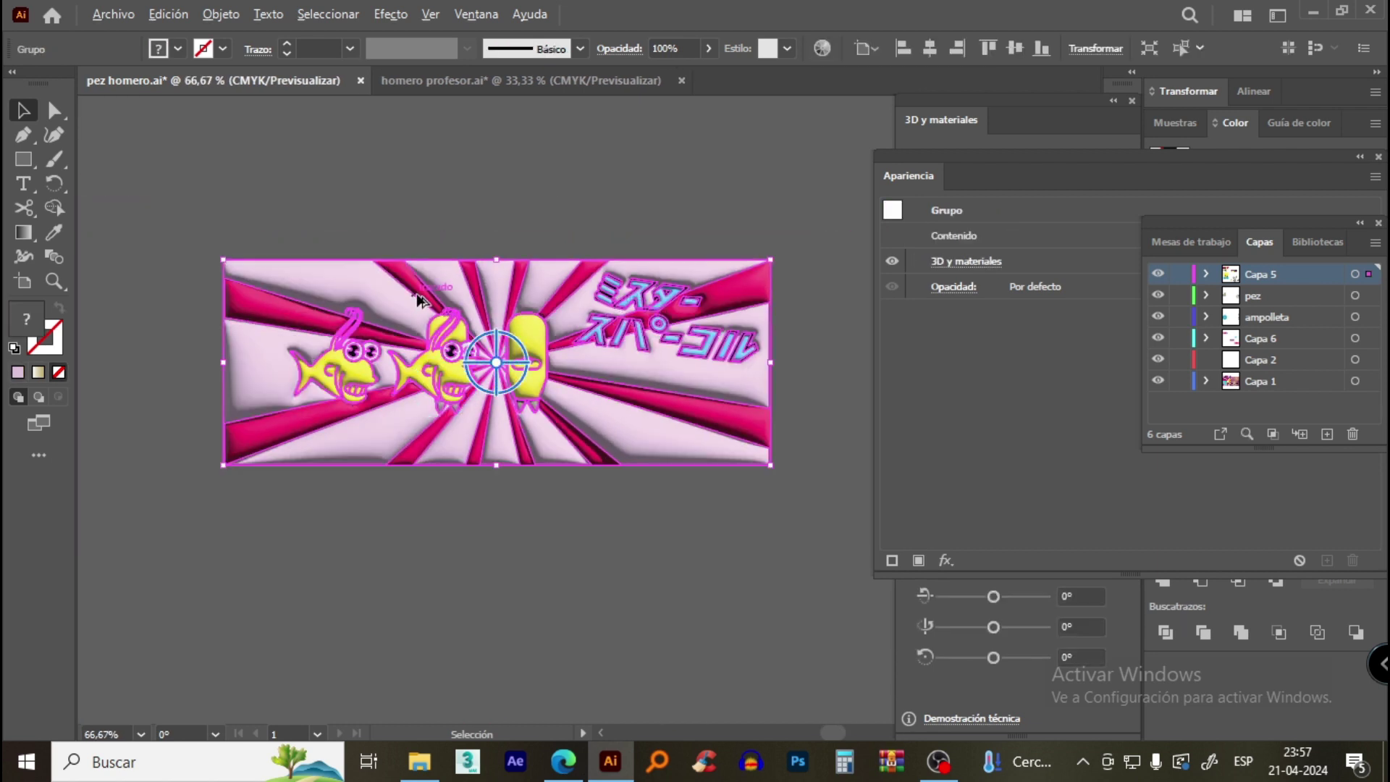
key(ctrl+plus)
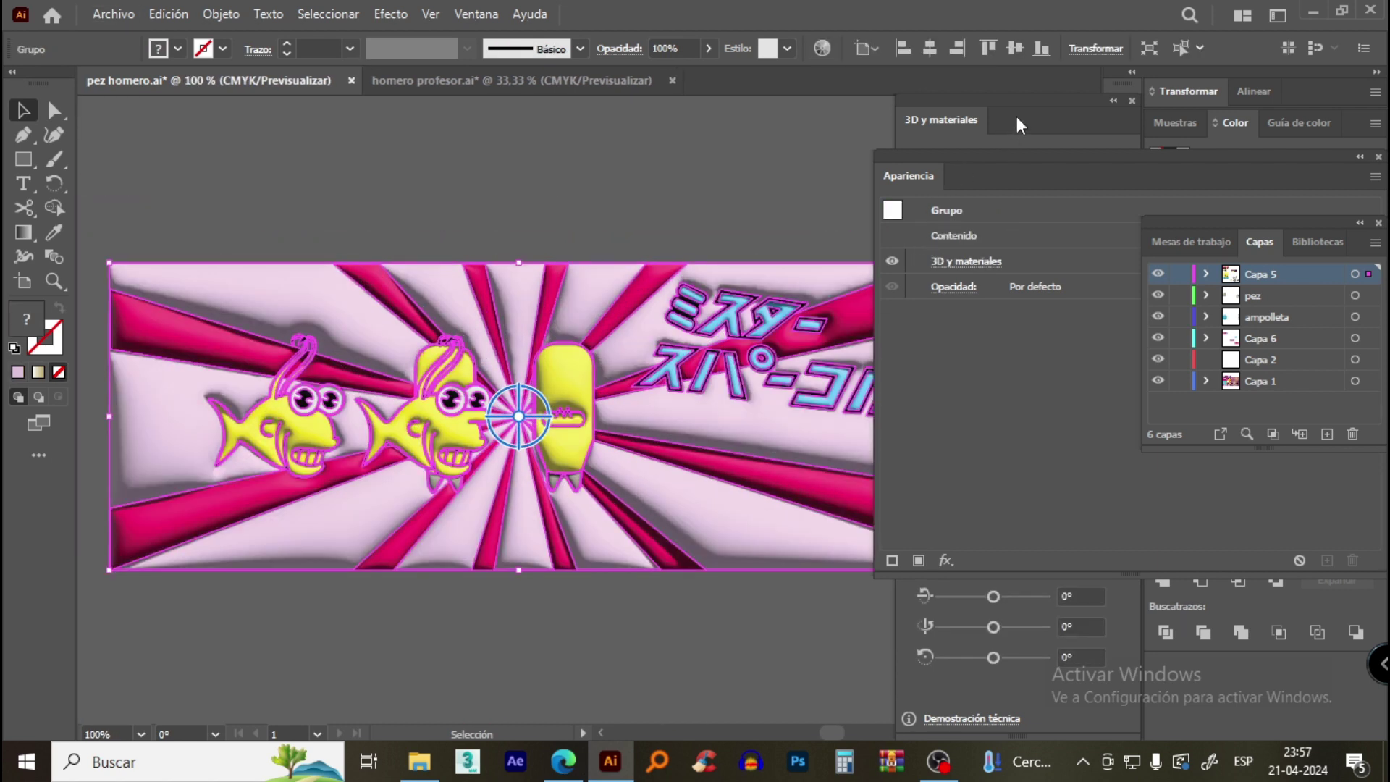
click(1015, 113)
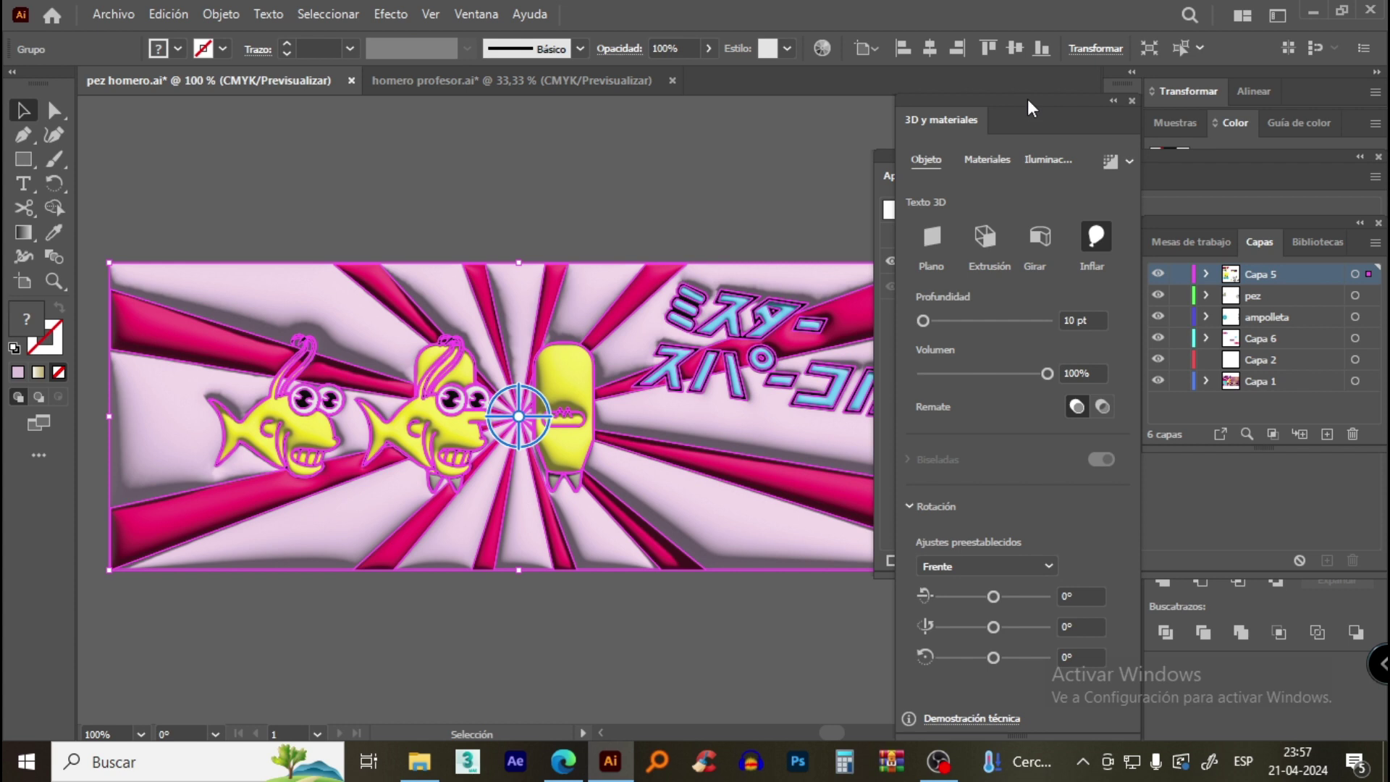
Set the banner material's Metallic to 0,11, preview it, then reselect the banner group.
click(987, 161)
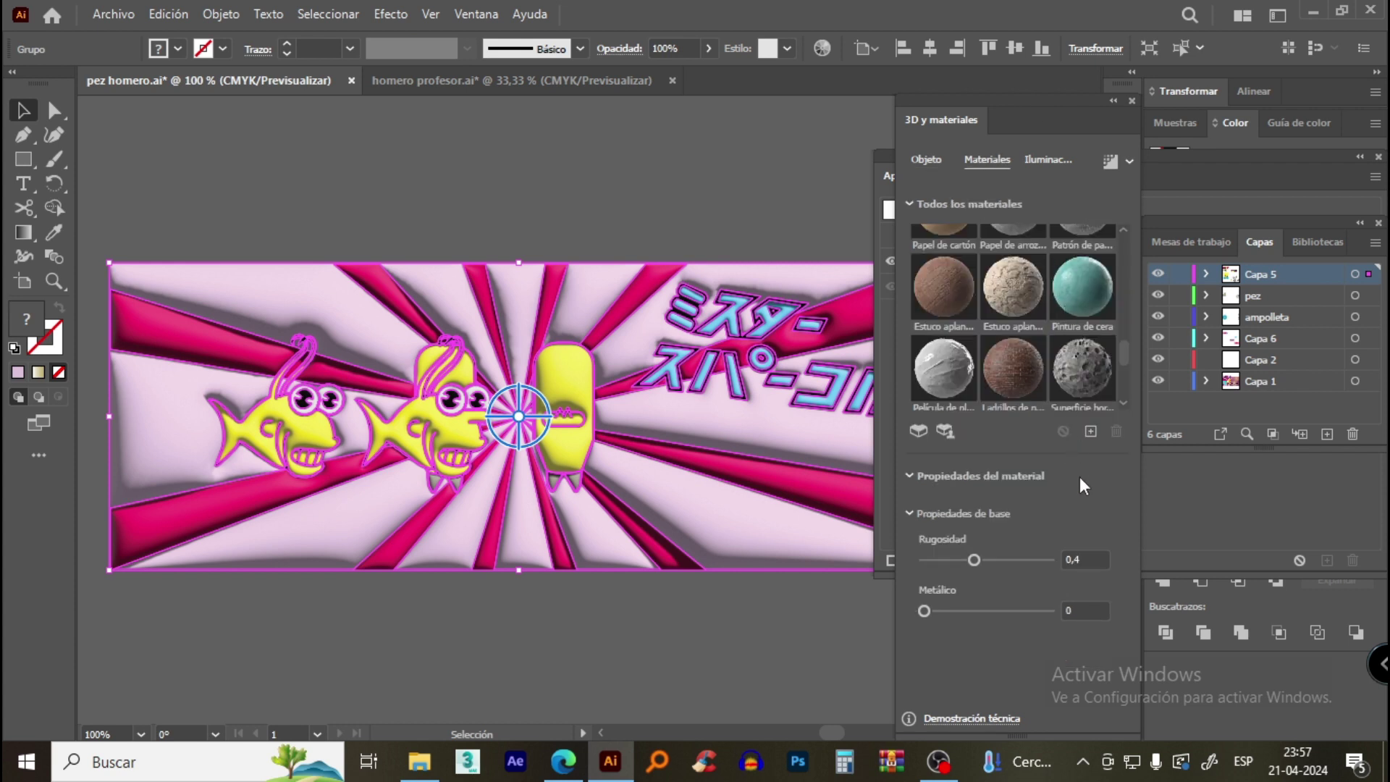
click(938, 612)
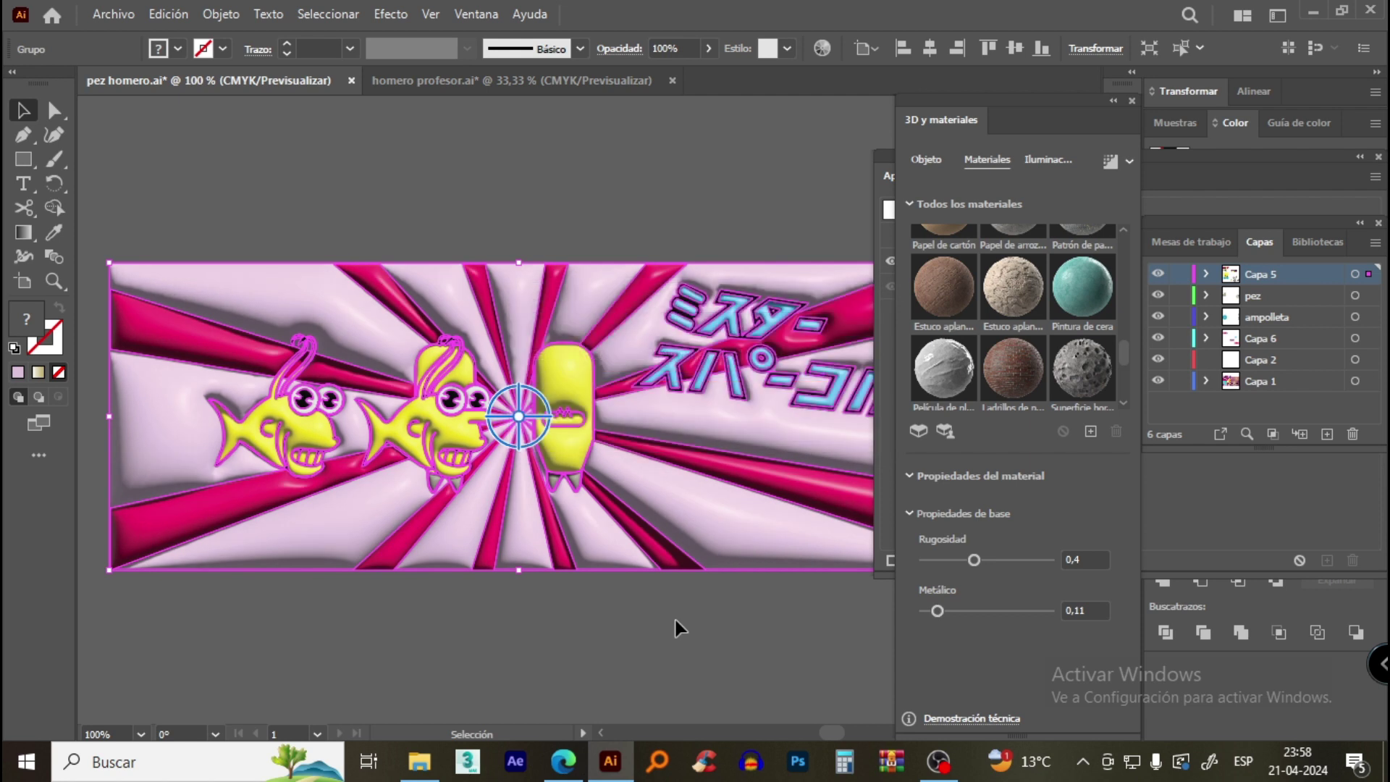
click(714, 187)
click(572, 299)
click(628, 167)
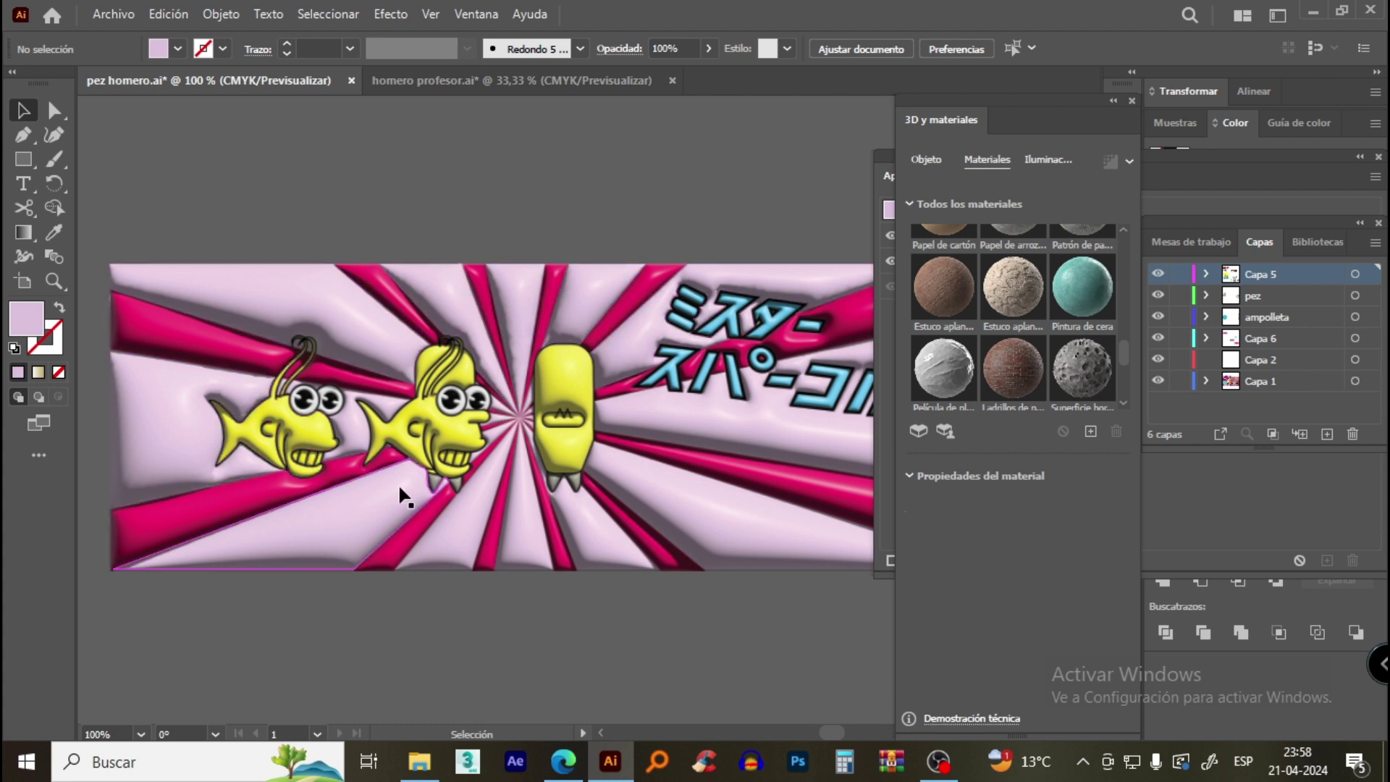
click(590, 369)
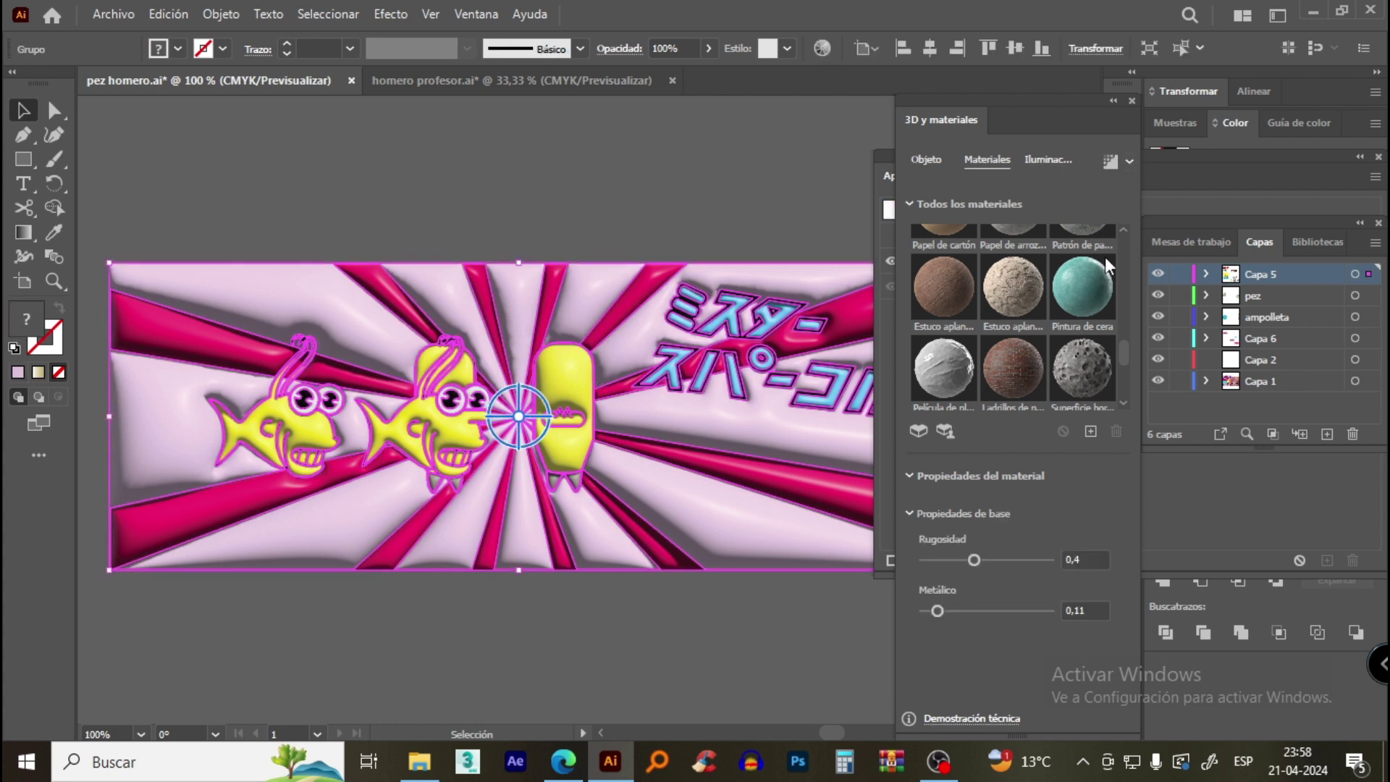
Adjust the light to 84° rotation, 54° height and 45% softness.
click(1049, 159)
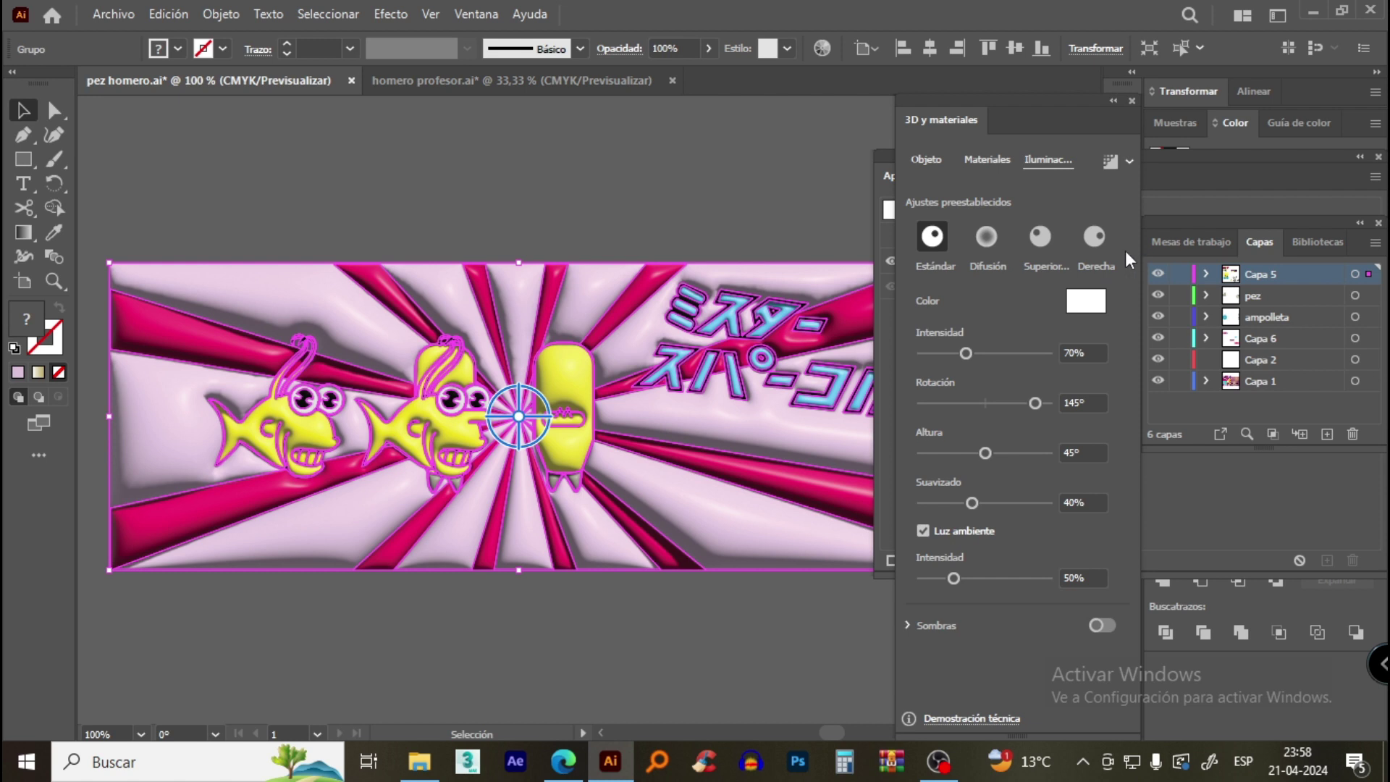
mouse_move(1036, 404)
mouse_down()
mouse_move(988, 410)
mouse_move(1014, 415)
mouse_up()
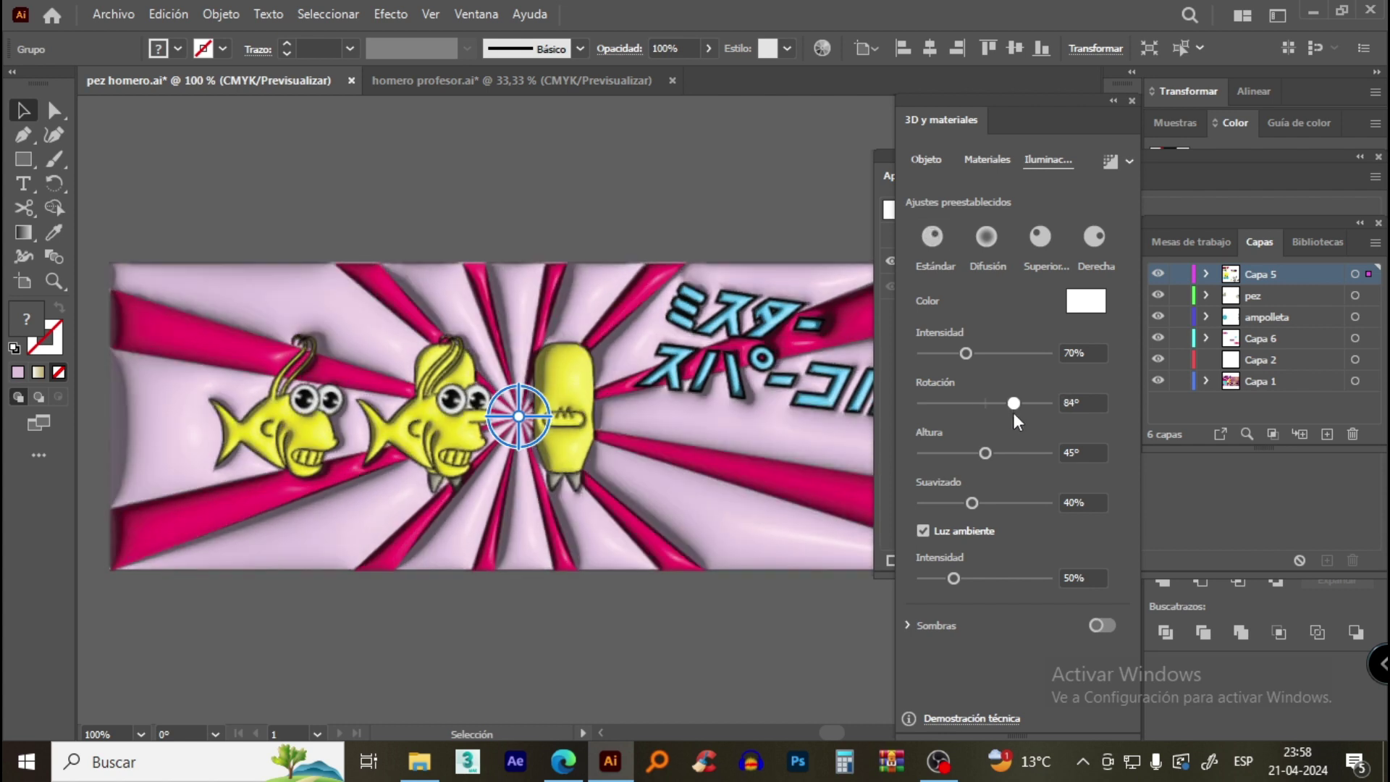
drag(986, 453, 984, 452)
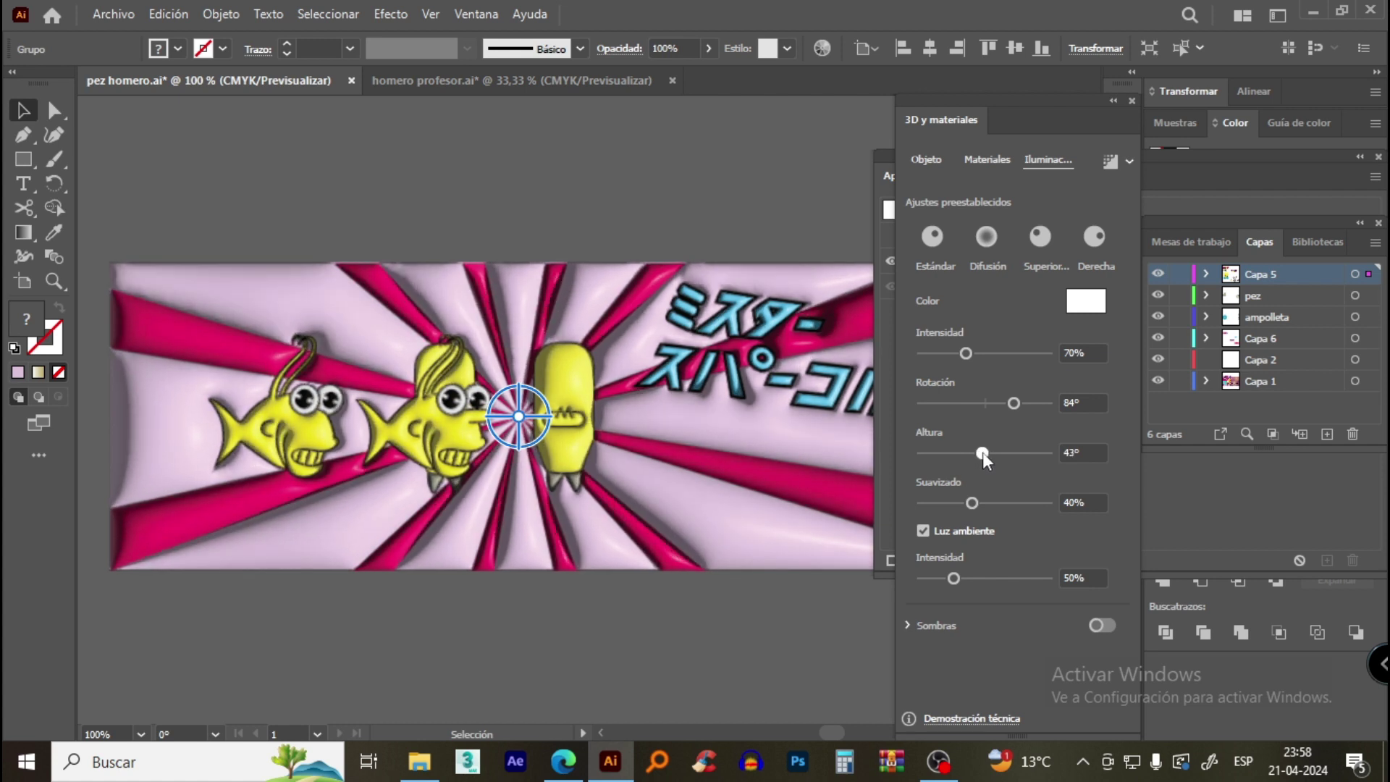
drag(984, 455, 997, 457)
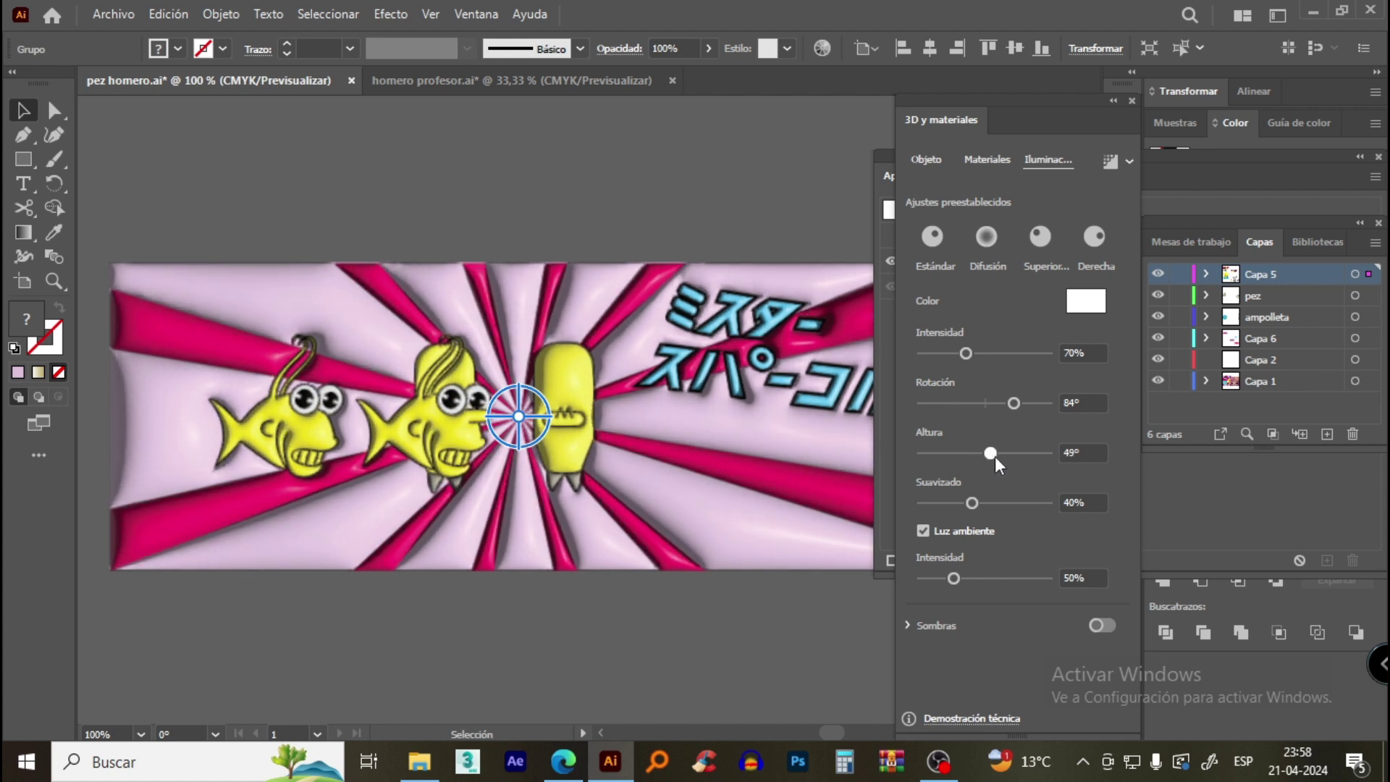
drag(973, 502, 984, 503)
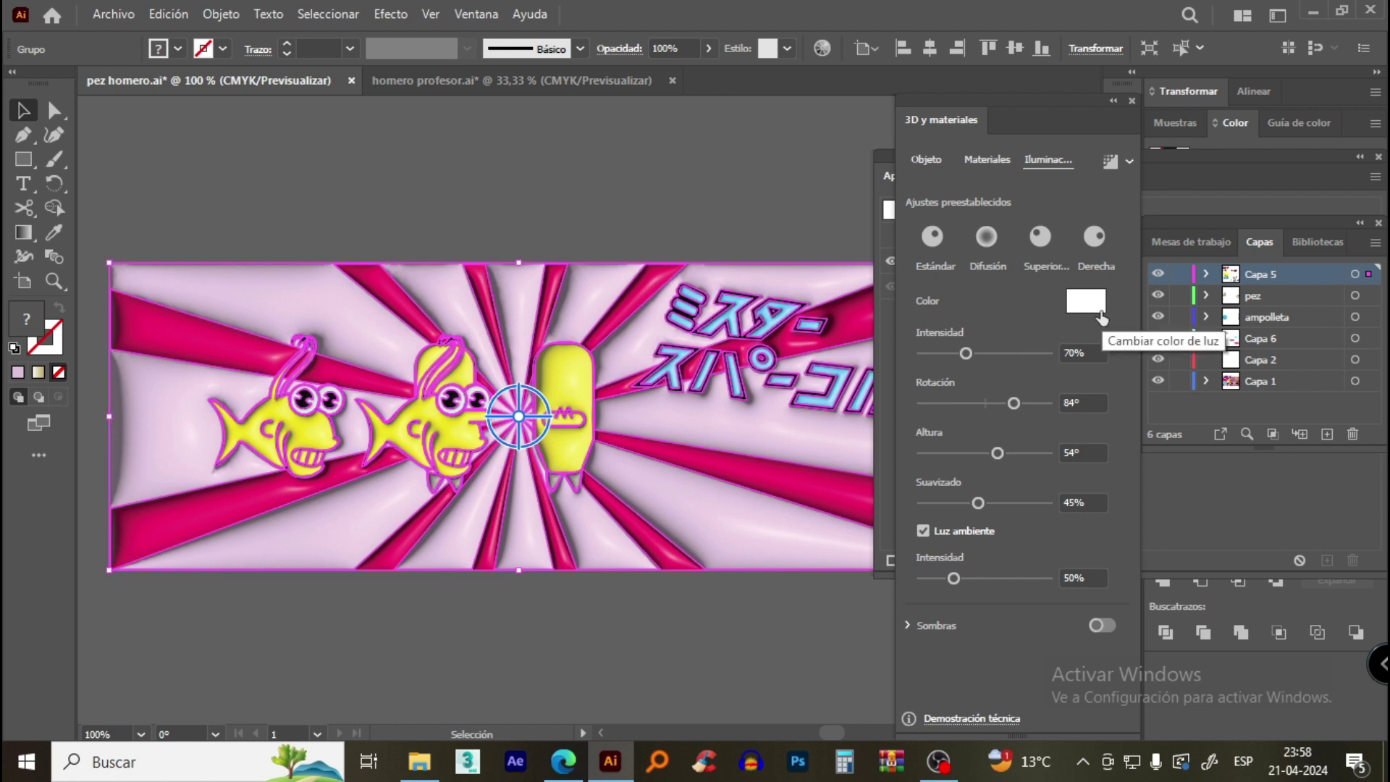
Reselect the 3D banner group and dock the 3D and Materials panel to reveal Appearance.
click(763, 187)
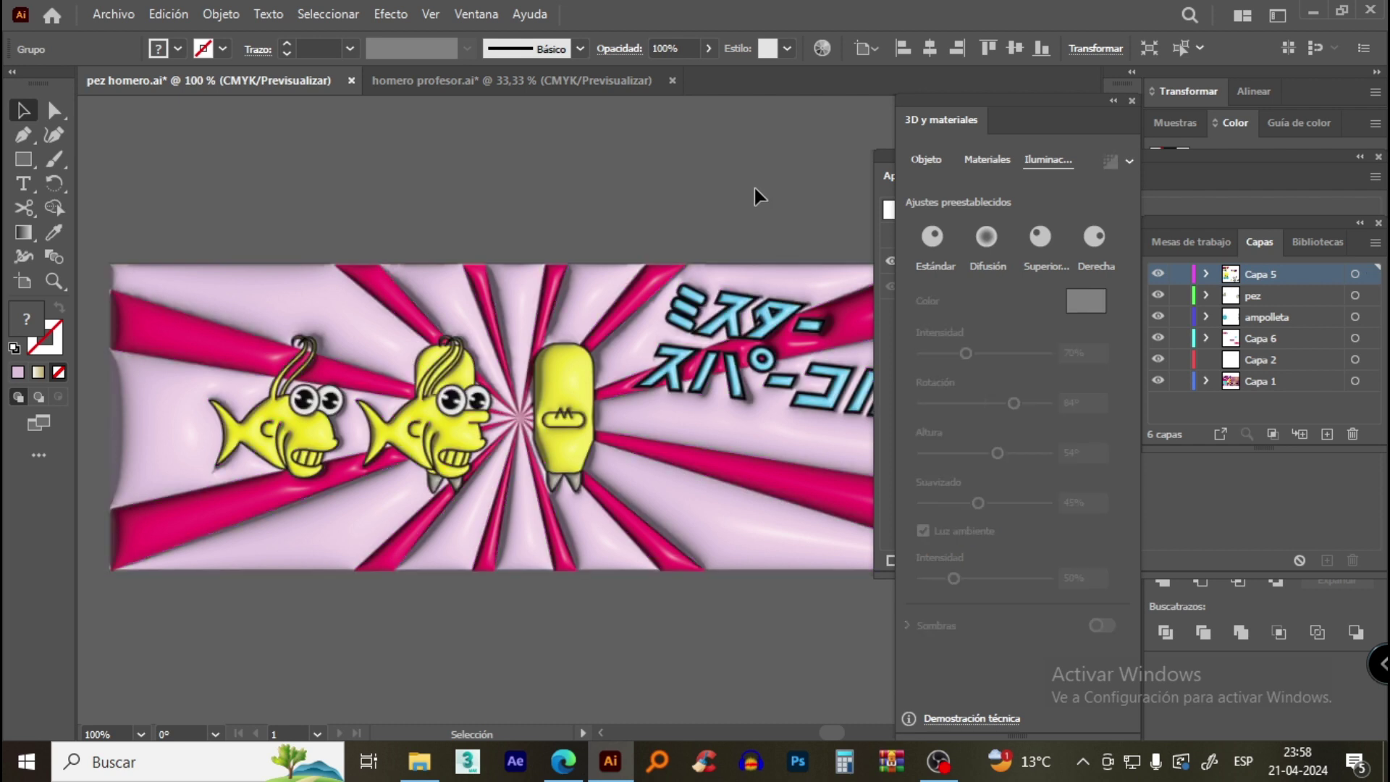
scroll(672, 256, down, 3)
scroll(676, 262, up, 2)
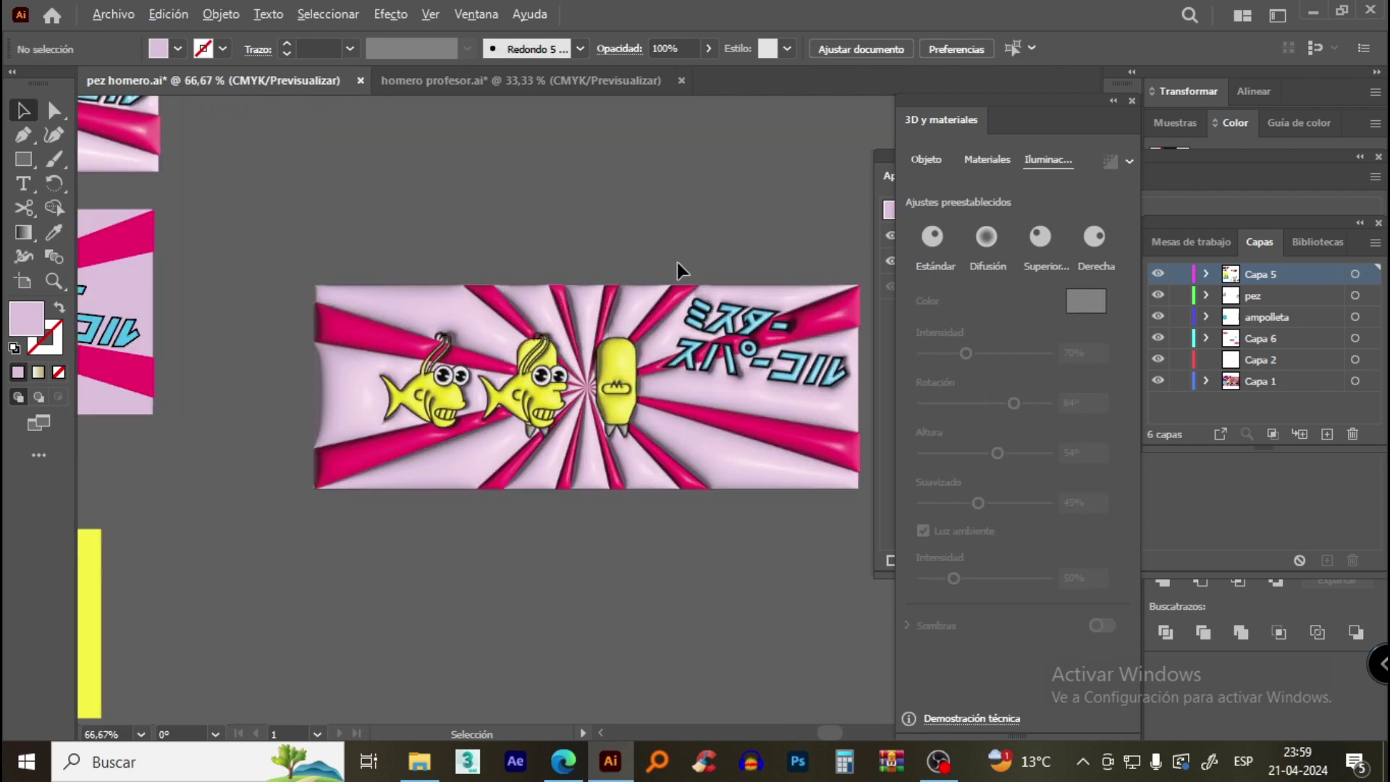
scroll(659, 318, up, 1)
scroll(668, 348, down, 1)
scroll(559, 313, up, 1)
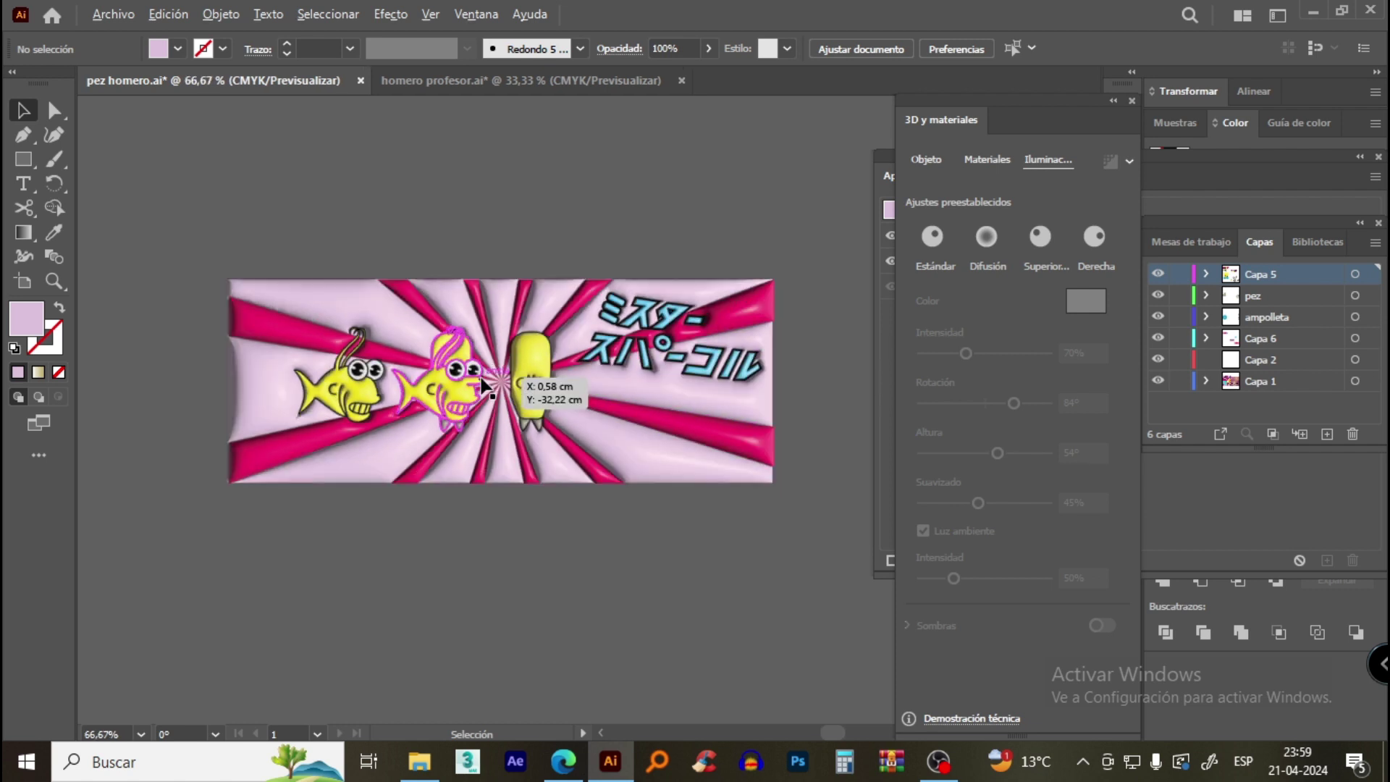
scroll(507, 384, down, 1)
scroll(507, 384, up, 1)
click(284, 276)
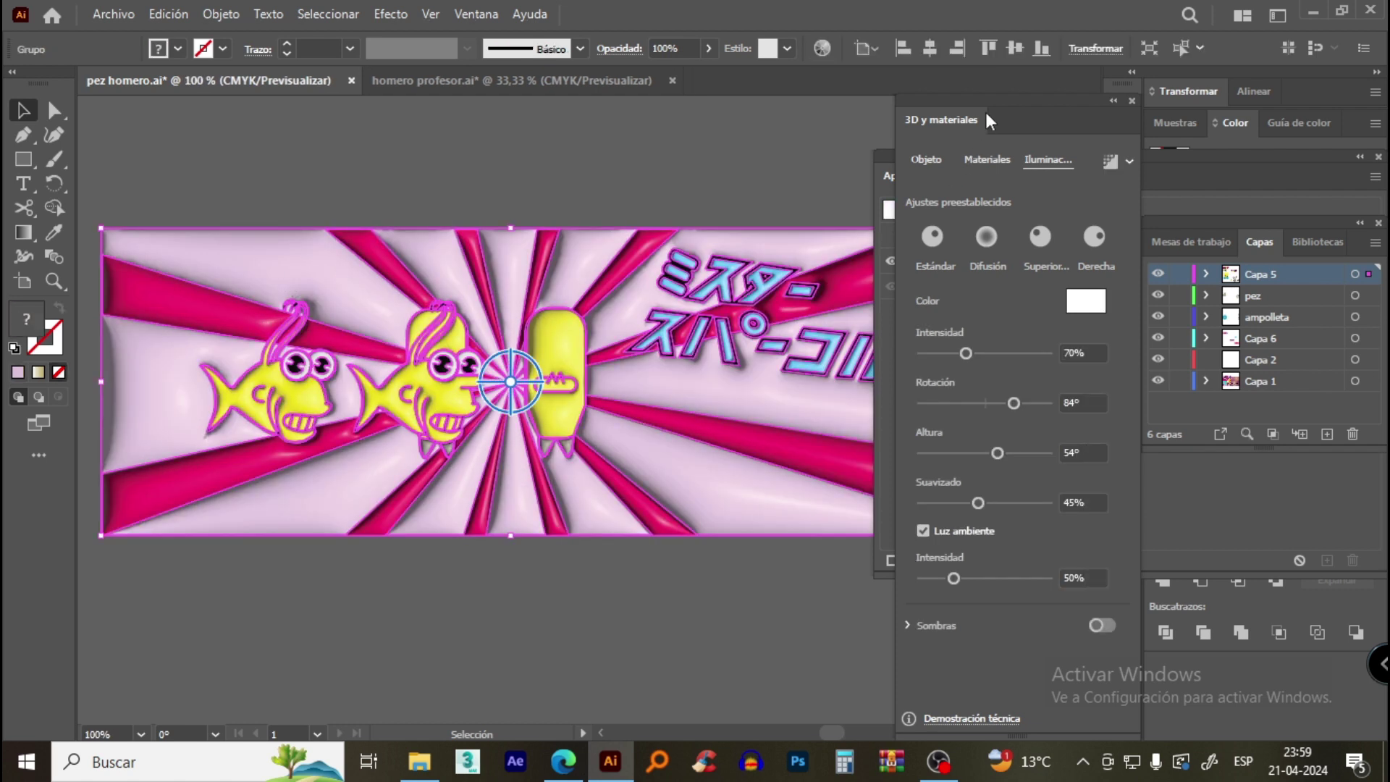
drag(994, 95, 1167, 134)
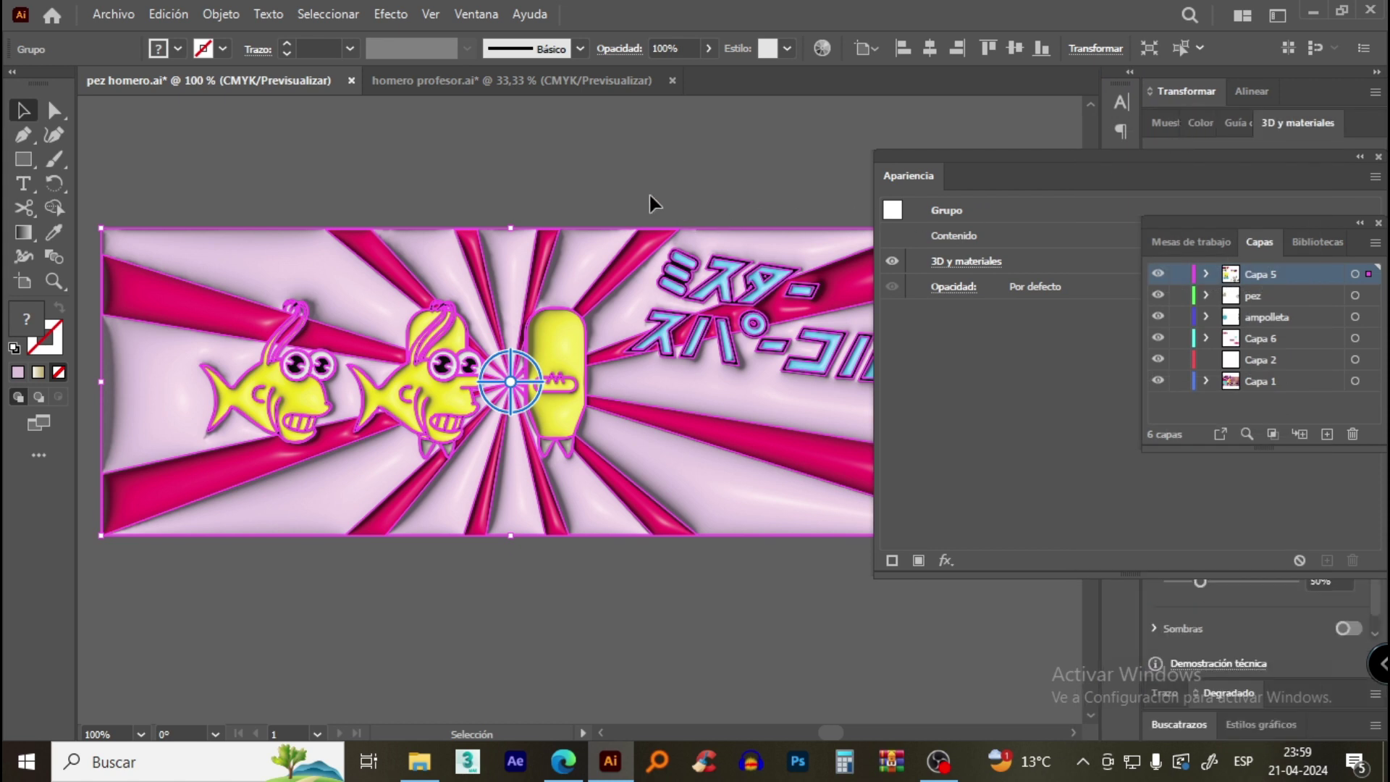
Hide the 3D and Materials effect in Appearance and enter the banner group for editing.
click(893, 261)
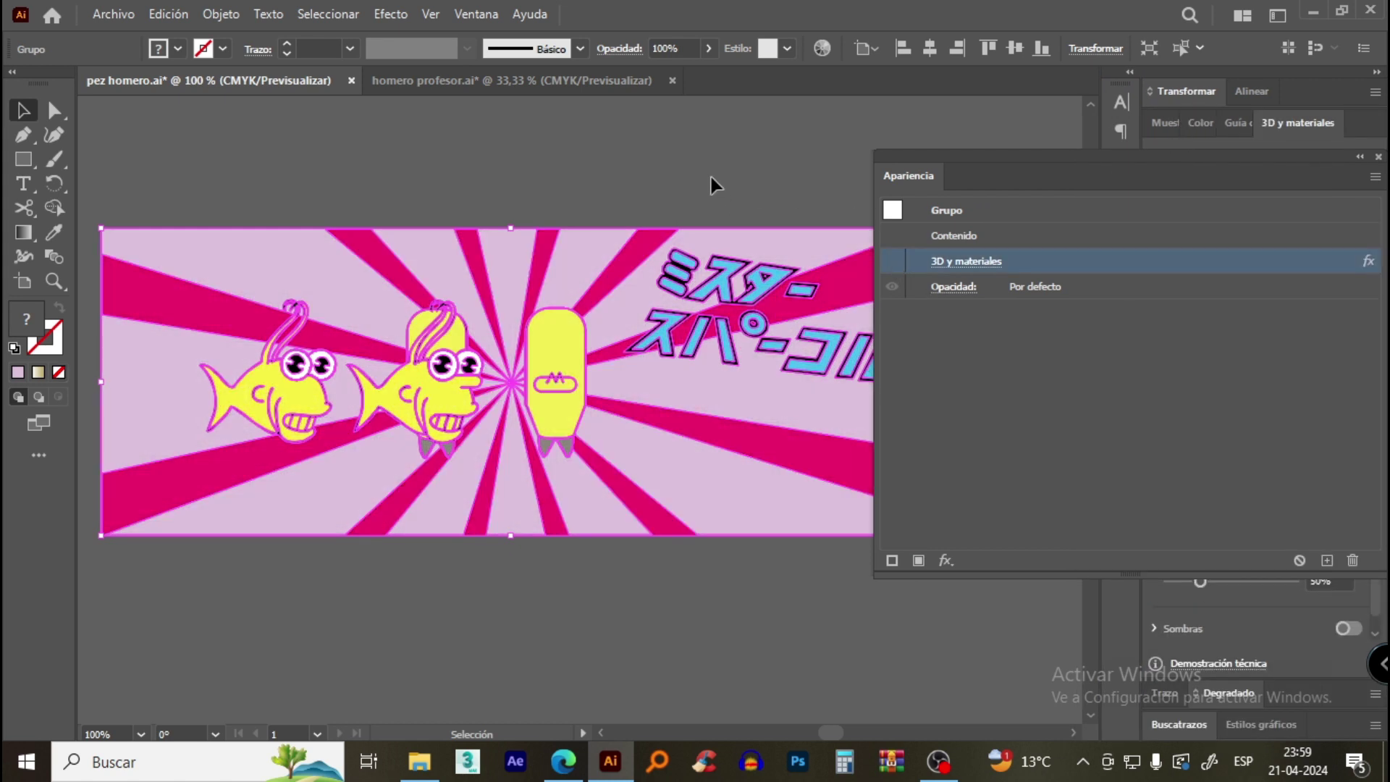
click(346, 285)
click(319, 258)
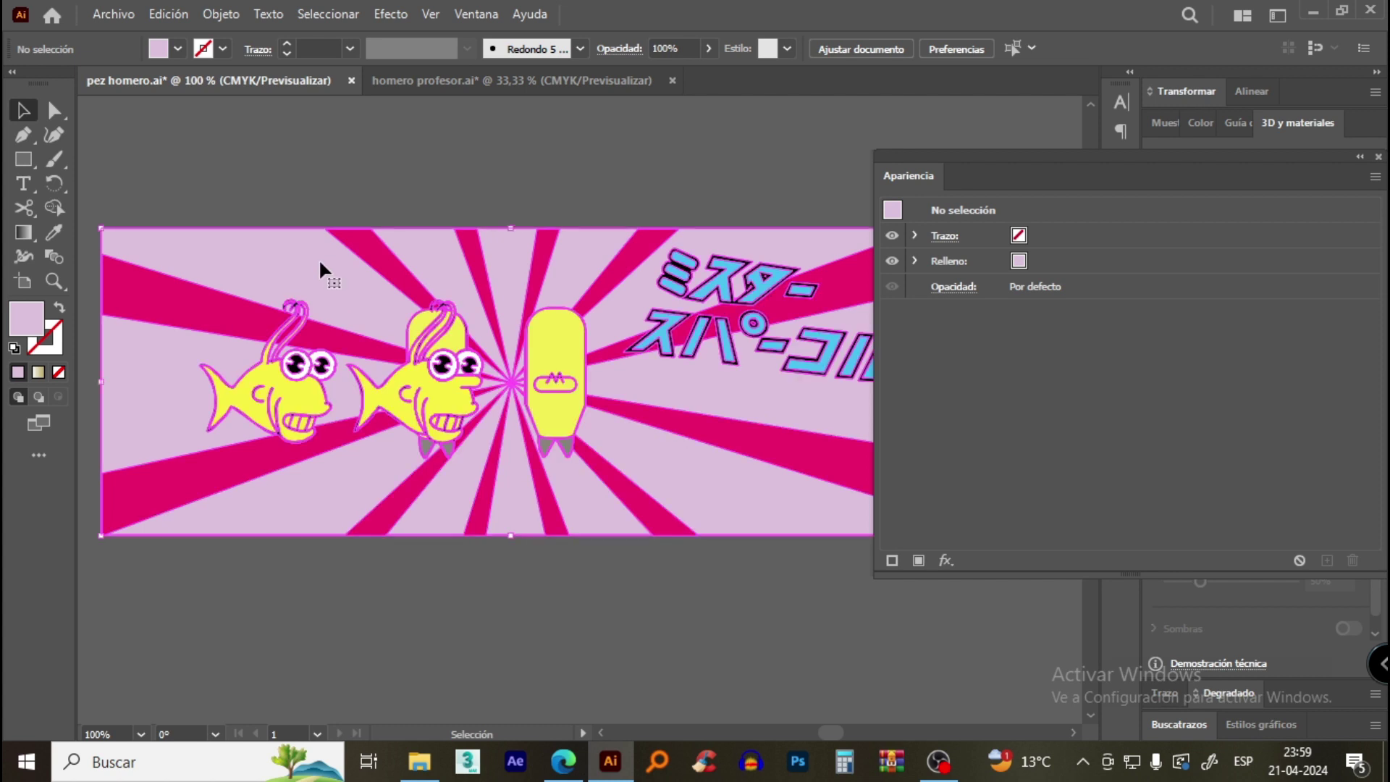
click(310, 167)
double_click(190, 294)
Fill the selected pink sunburst rays with cyan, then exit group editing.
click(187, 302)
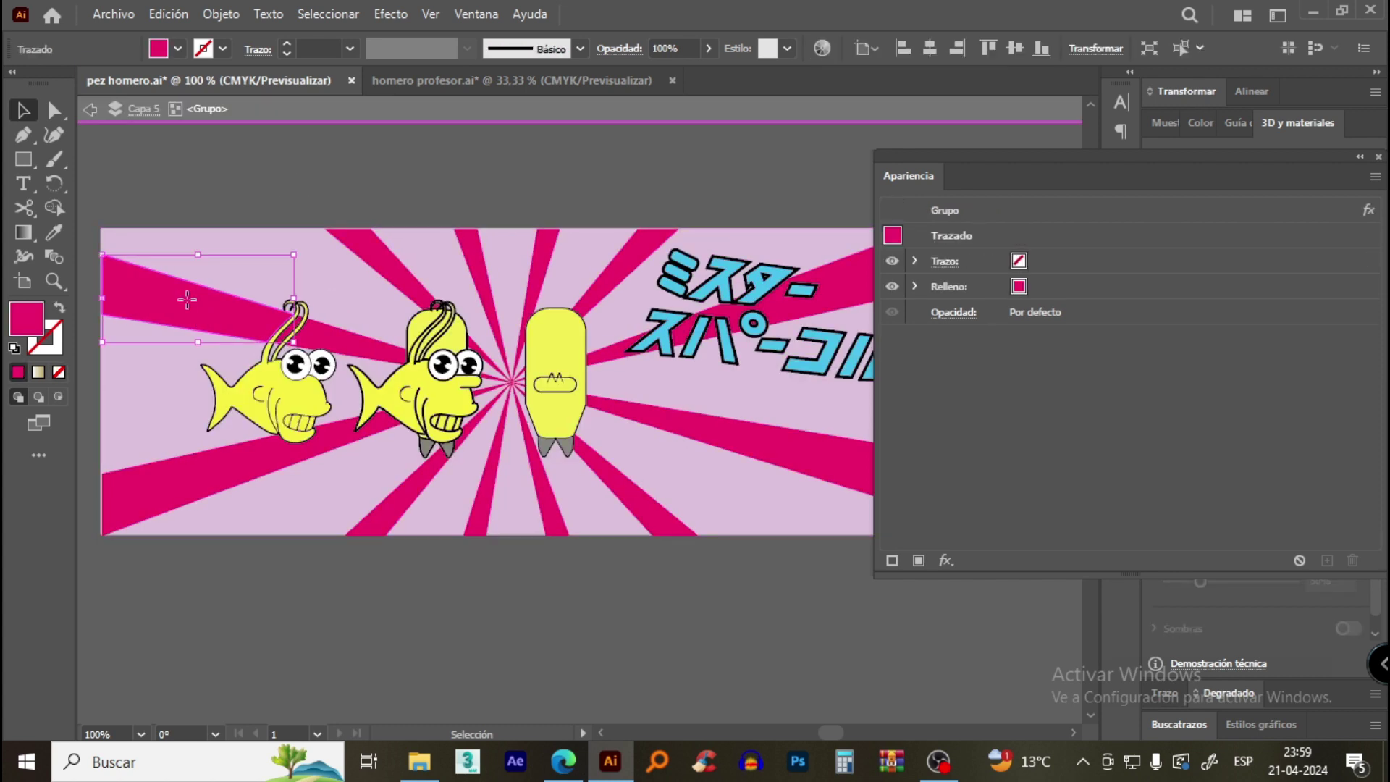
shift+click(333, 483)
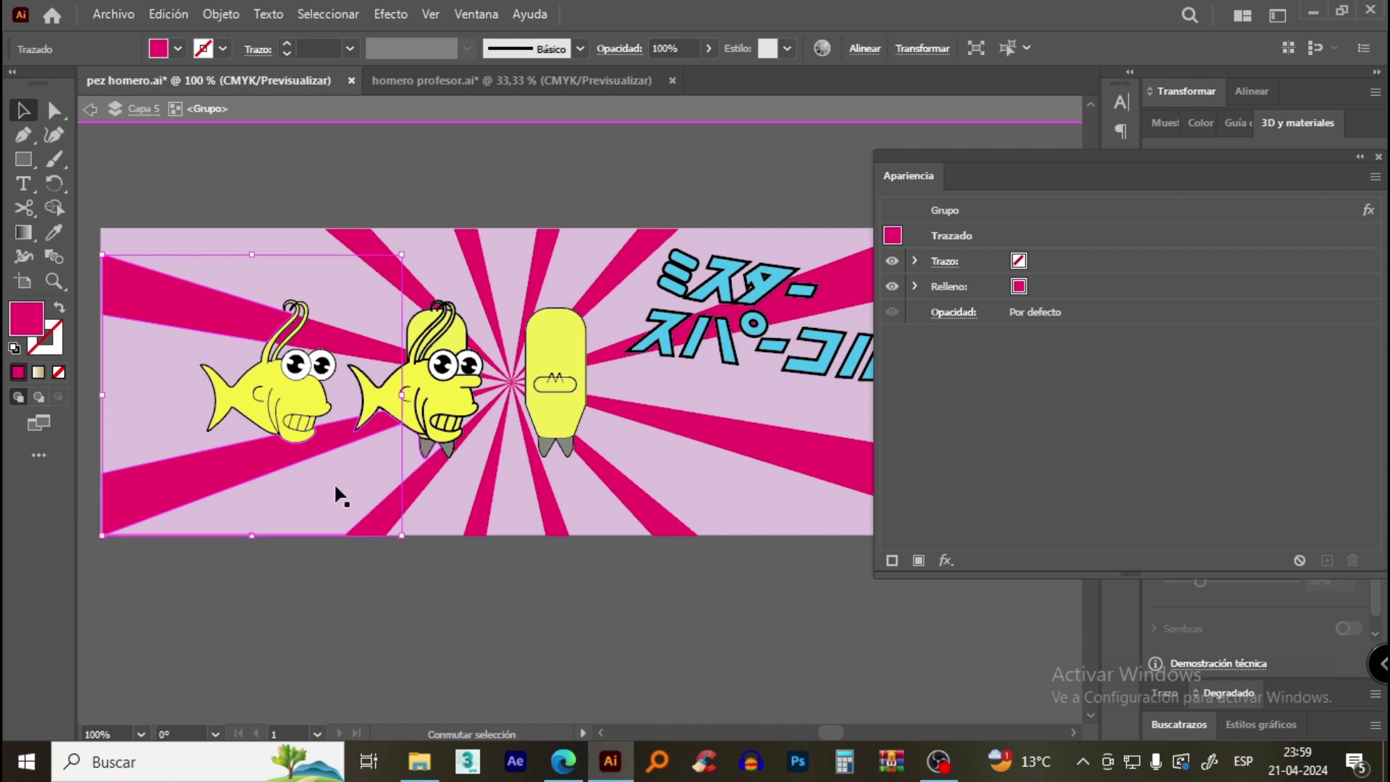
shift+click(536, 490)
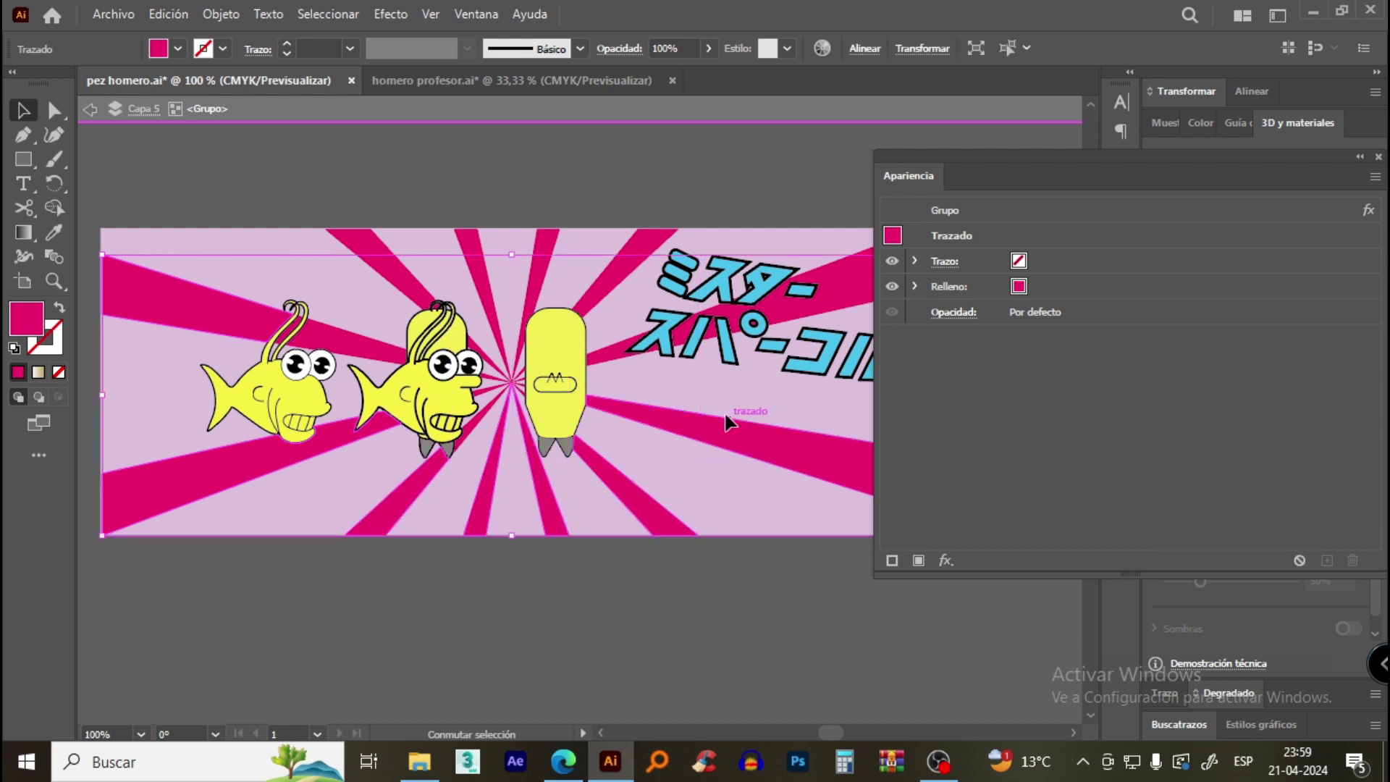
shift+click(739, 281)
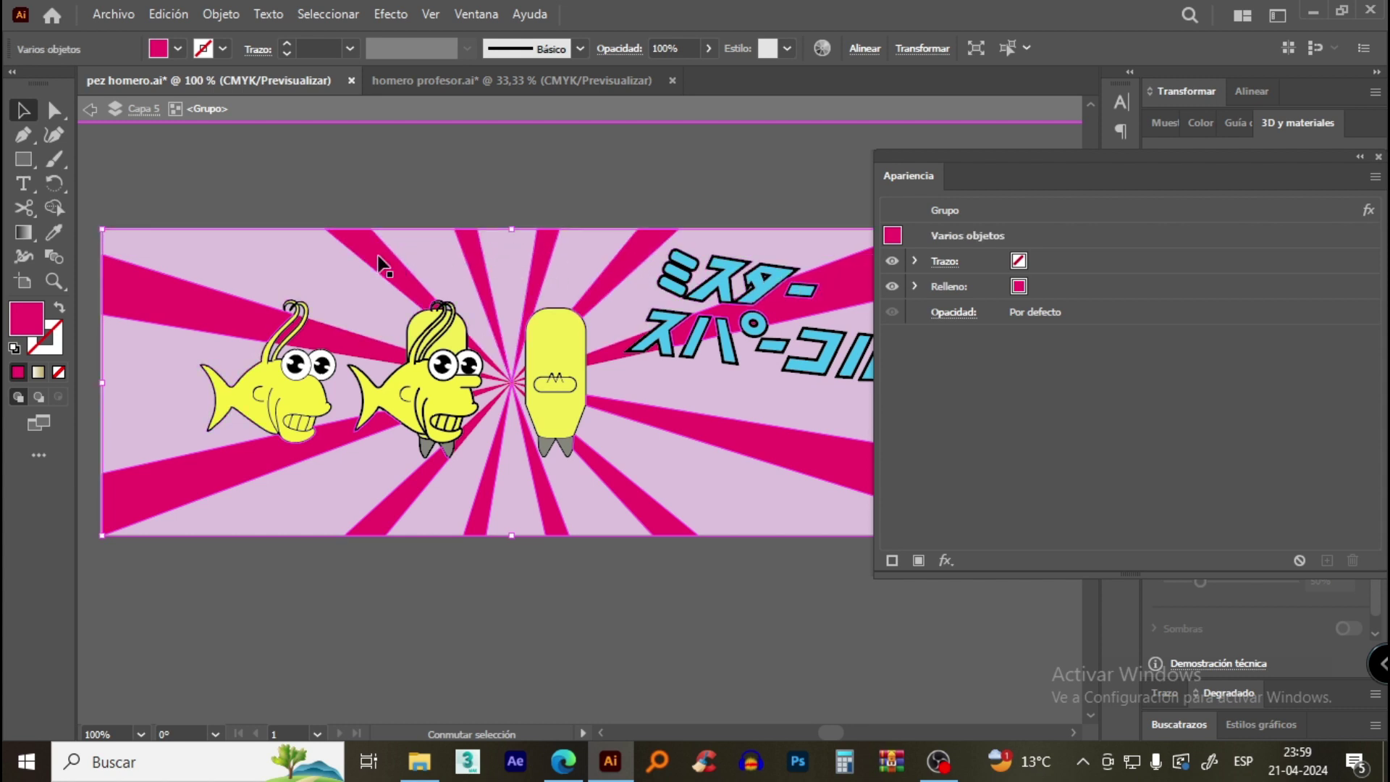
click(177, 50)
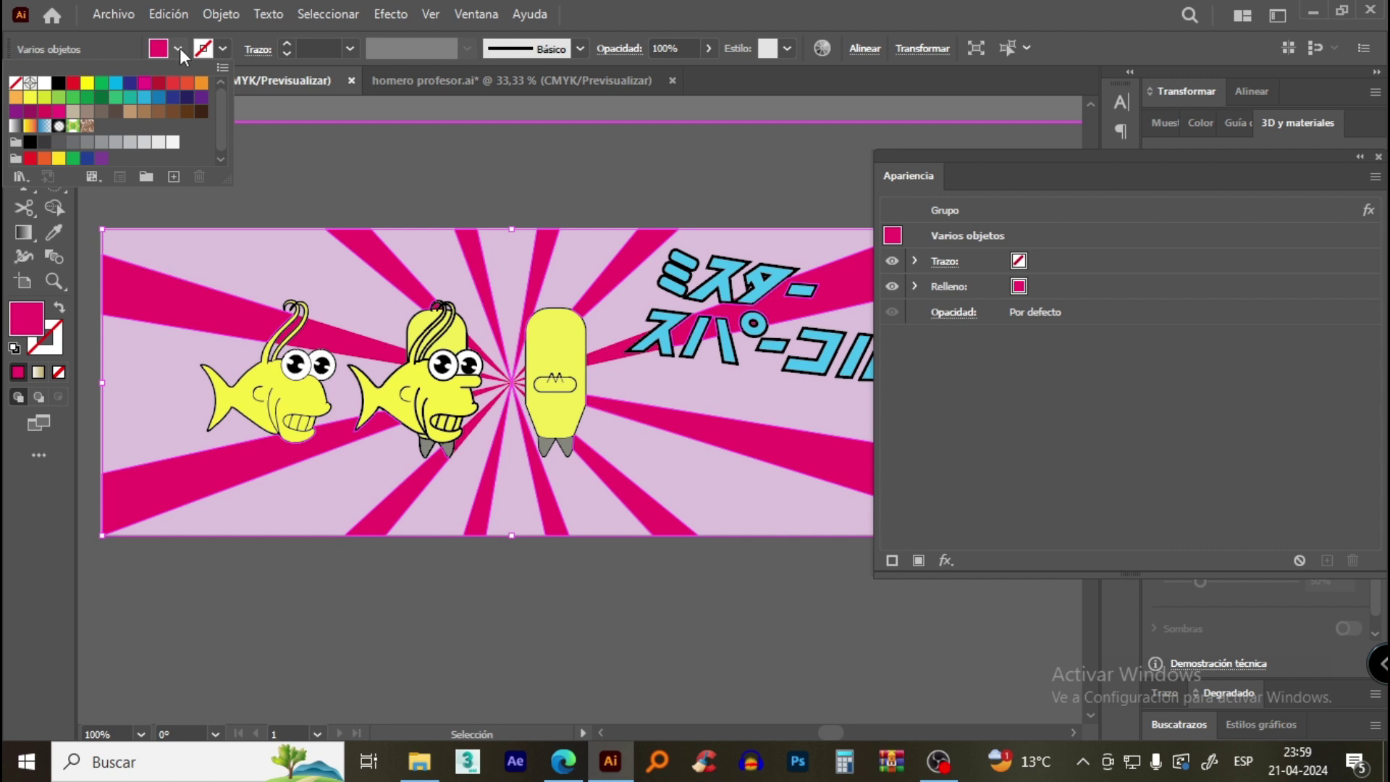
click(116, 83)
click(592, 180)
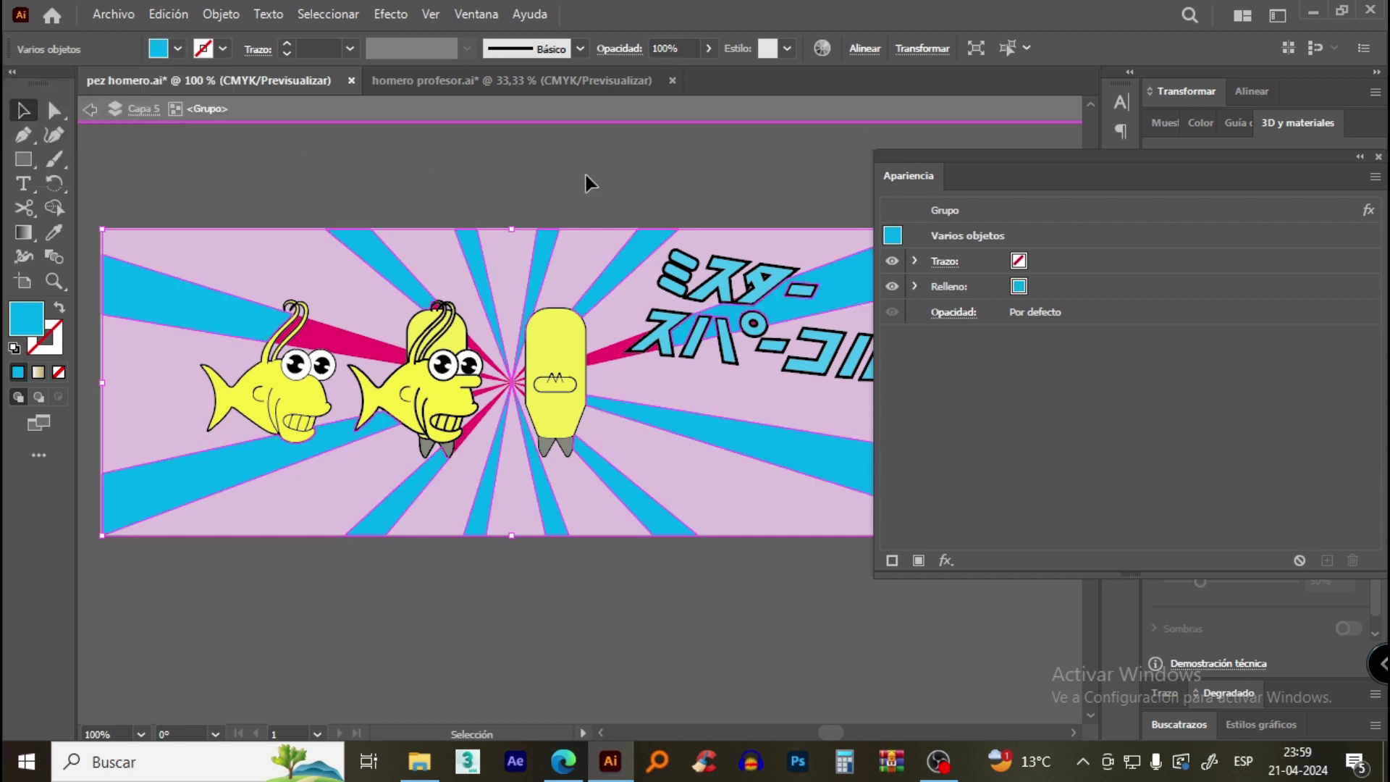
double_click(587, 182)
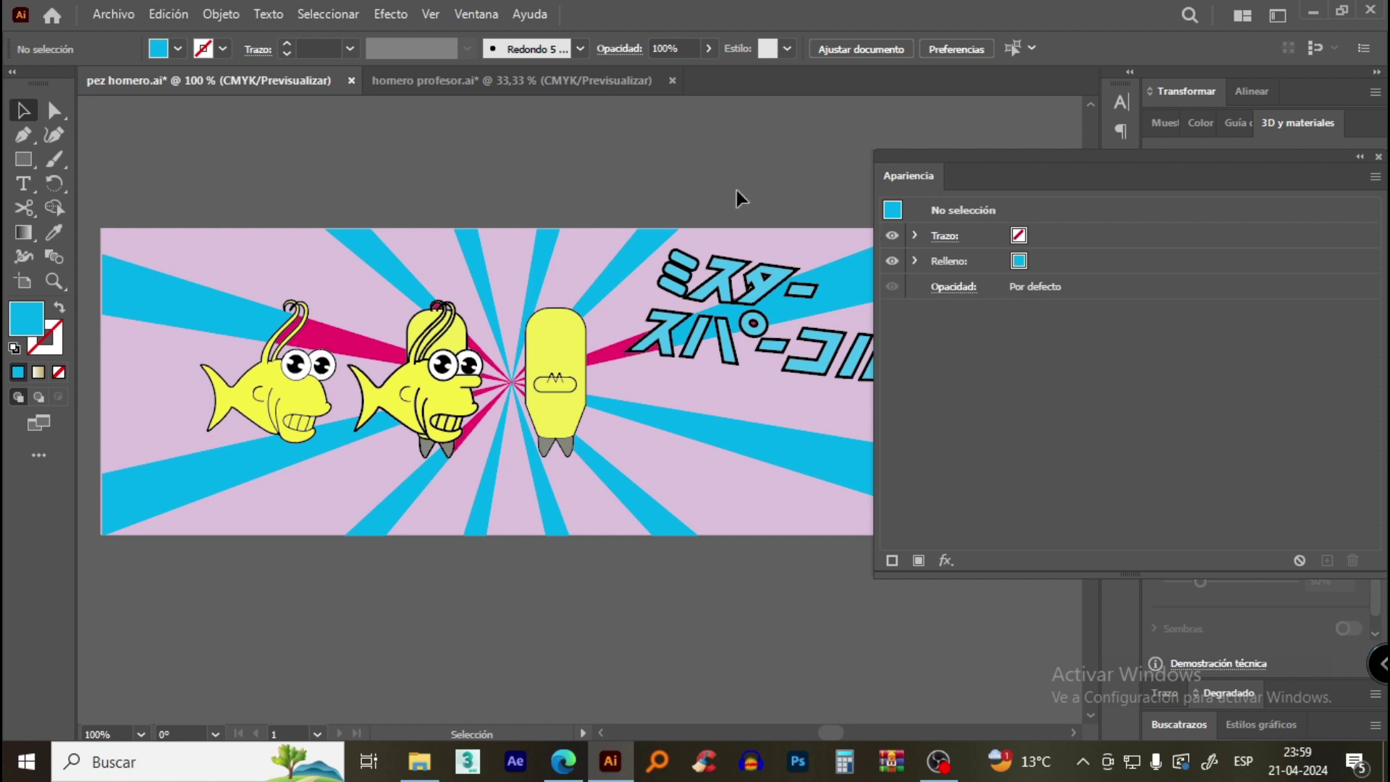
Select all with Ctrl+A and make the 3D and Materials effect visible again in Appearance.
key(ctrl+a)
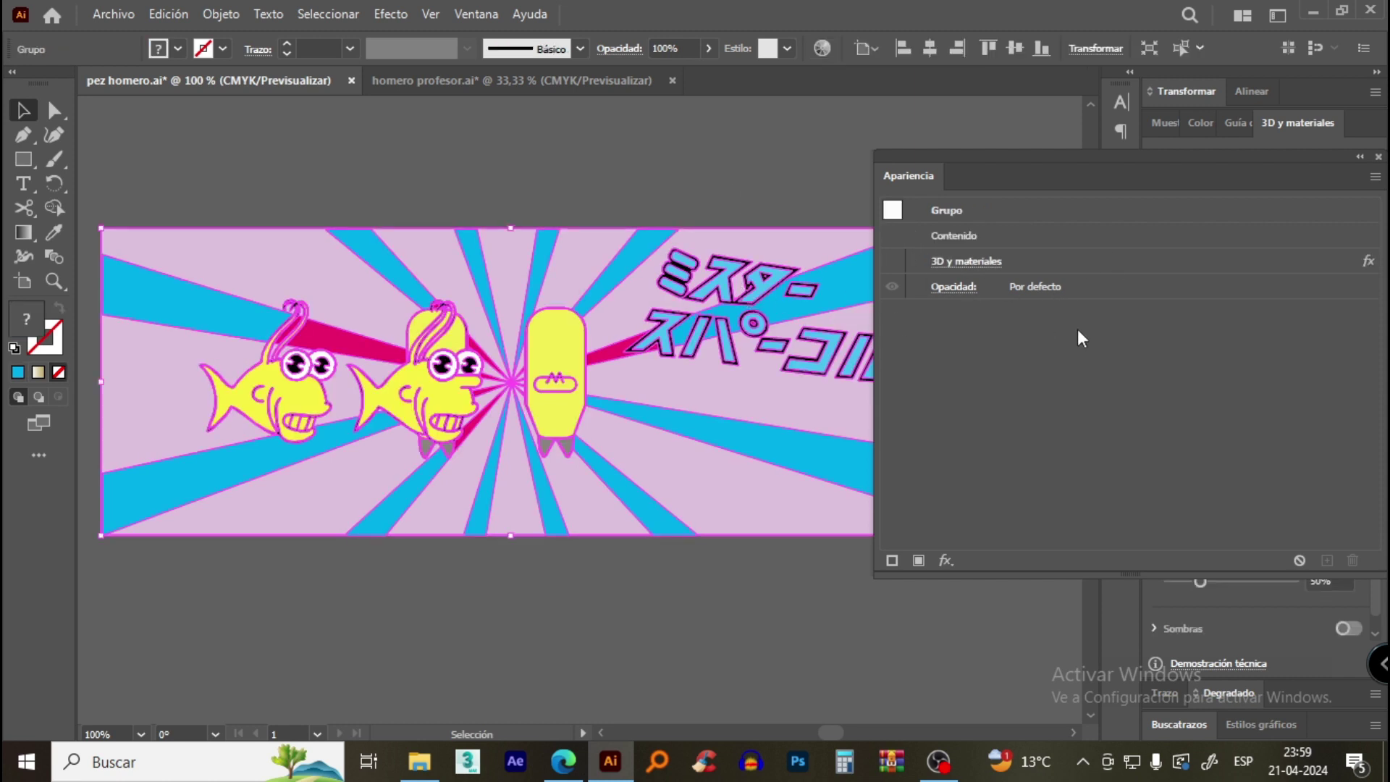
click(896, 260)
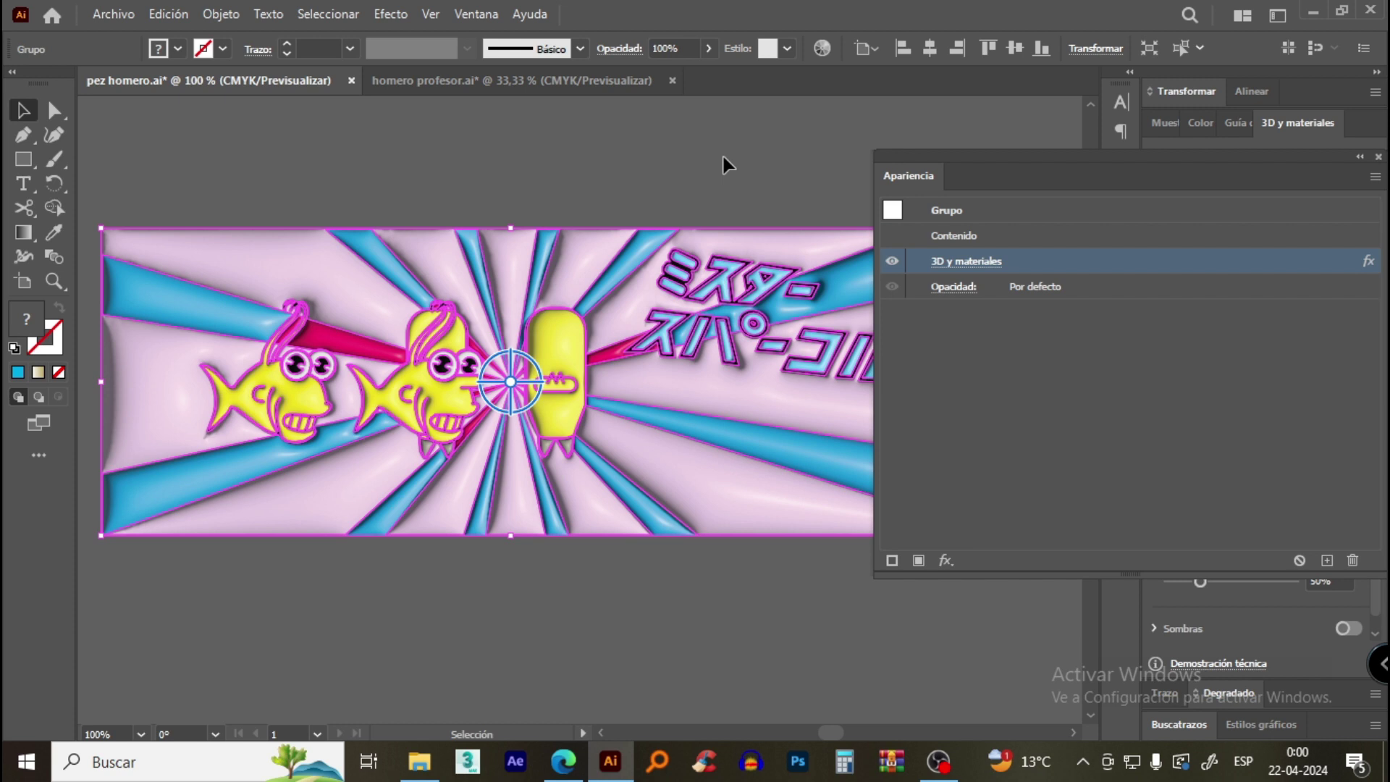
click(670, 149)
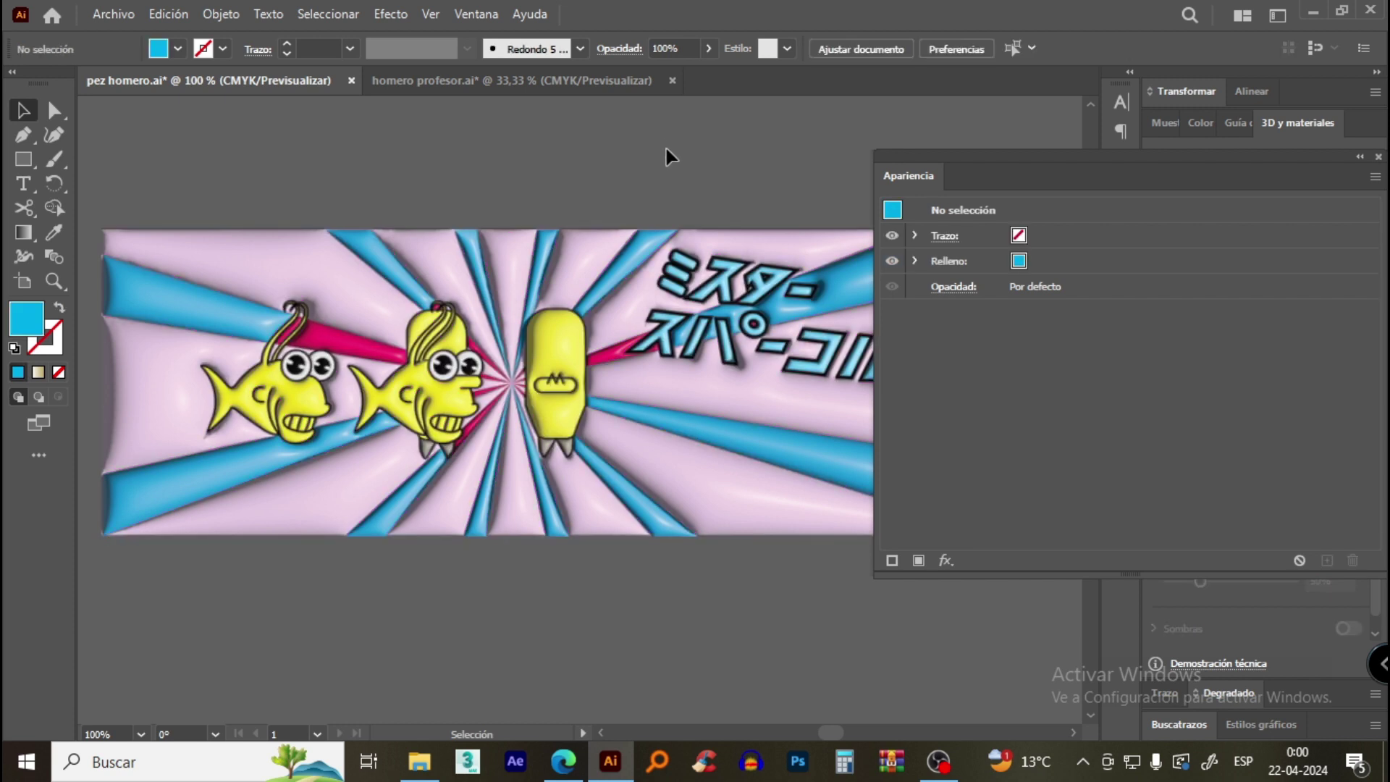
scroll(538, 294, down, 1)
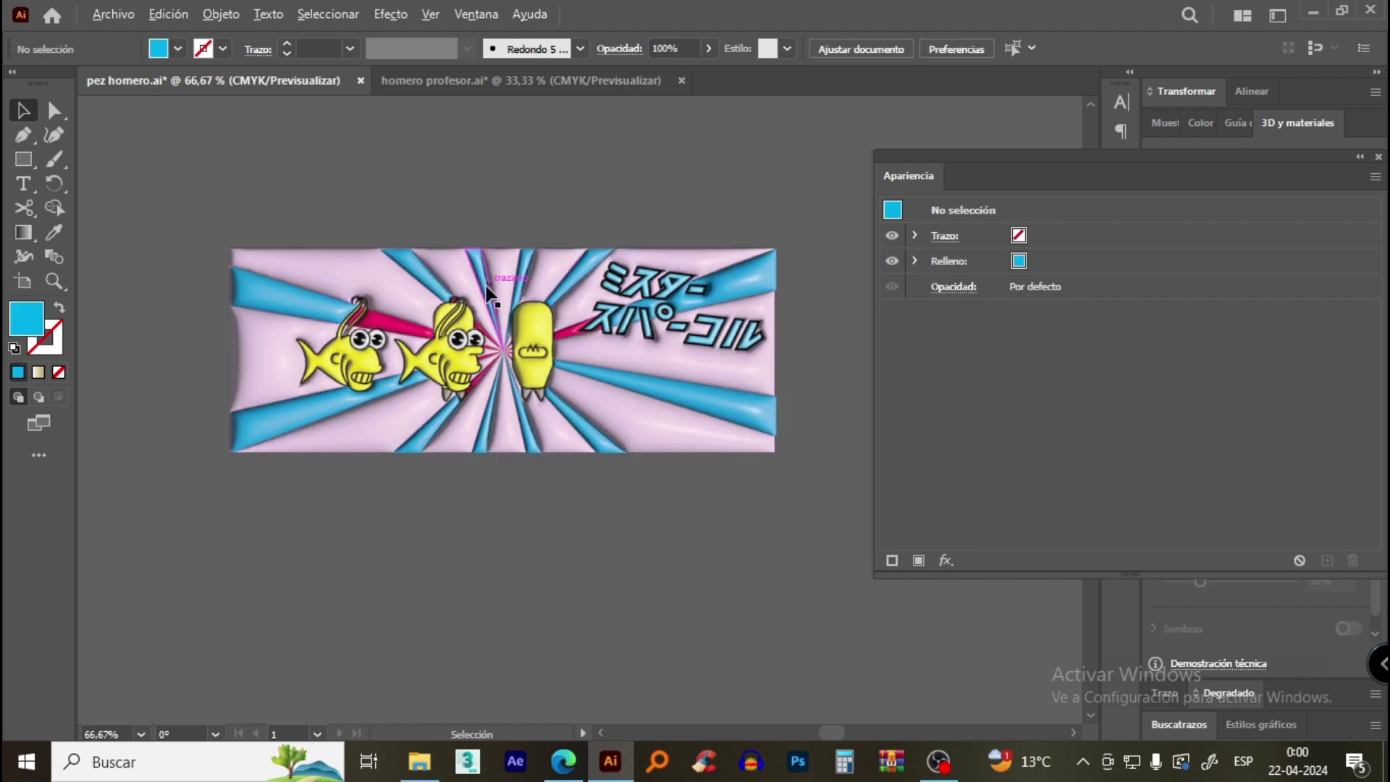
scroll(505, 341, up, 1)
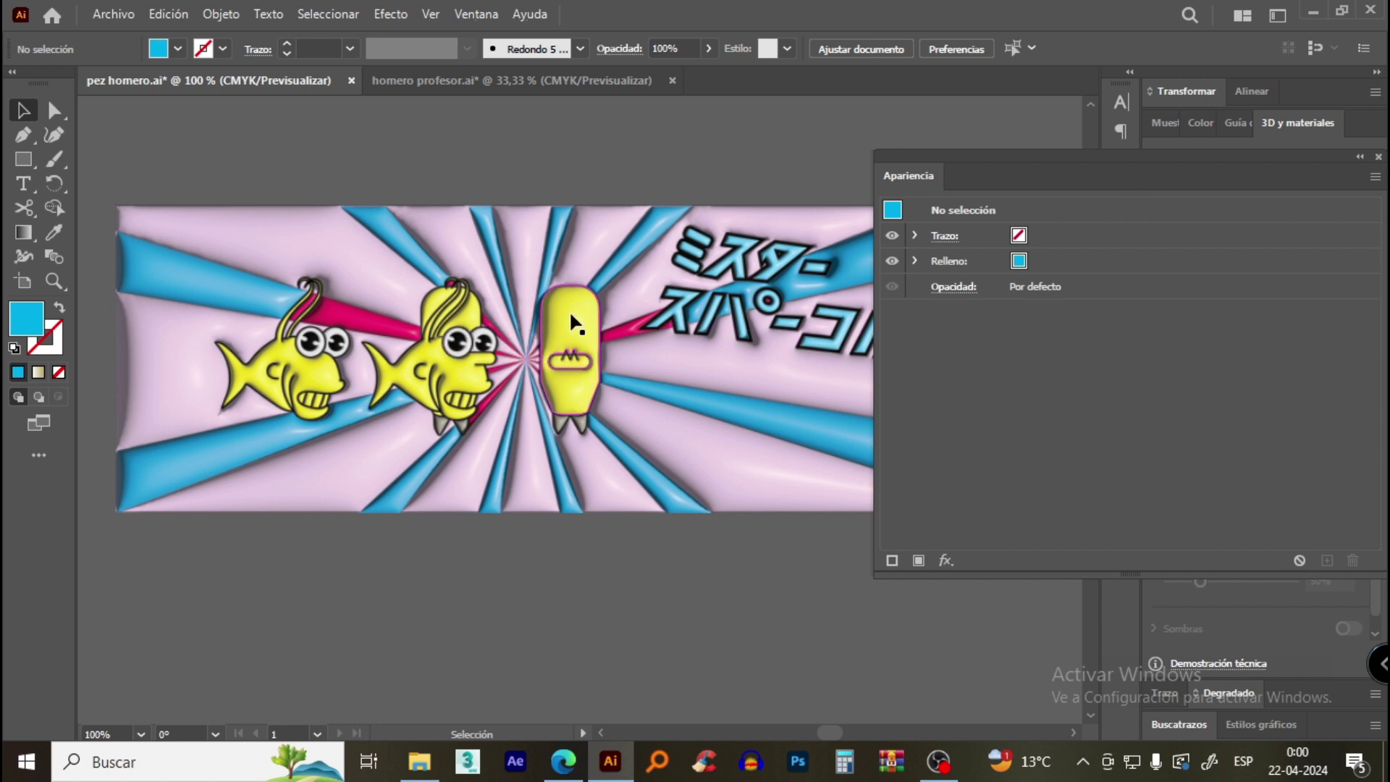
scroll(569, 310, down, 6)
scroll(580, 458, up, 2)
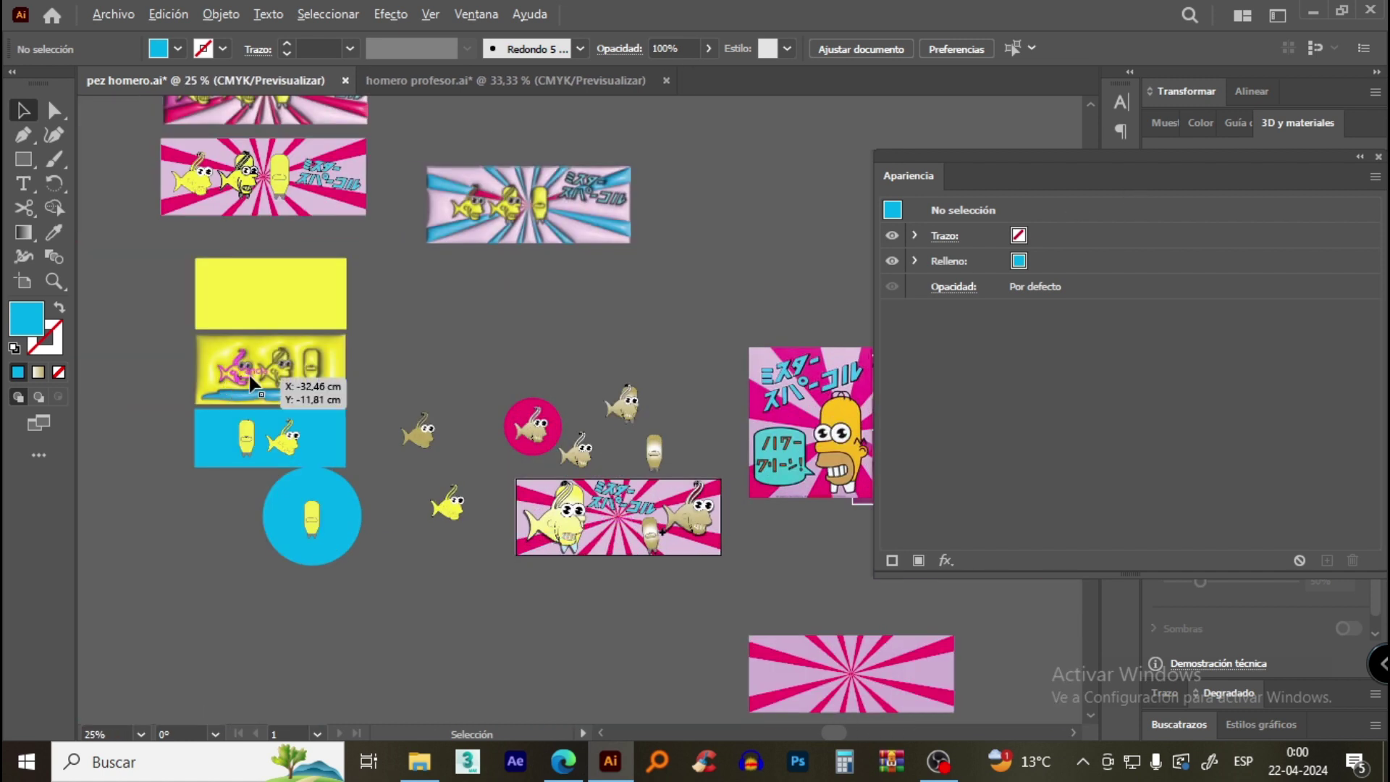
scroll(549, 580, up, 2)
scroll(767, 558, up, 1)
scroll(652, 435, down, 3)
scroll(562, 341, down, 1)
scroll(663, 295, up, 2)
scroll(663, 296, up, 4)
scroll(599, 236, down, 1)
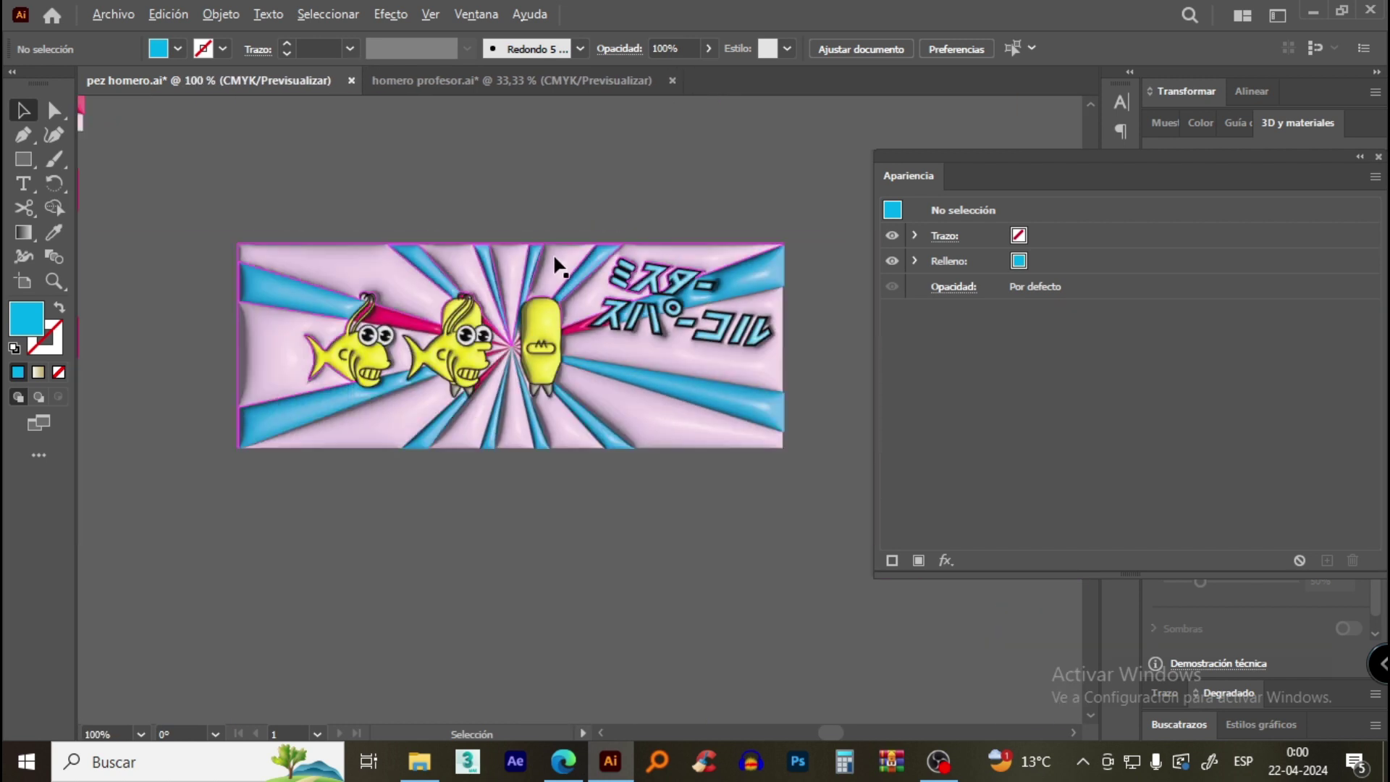
scroll(478, 255, up, 1)
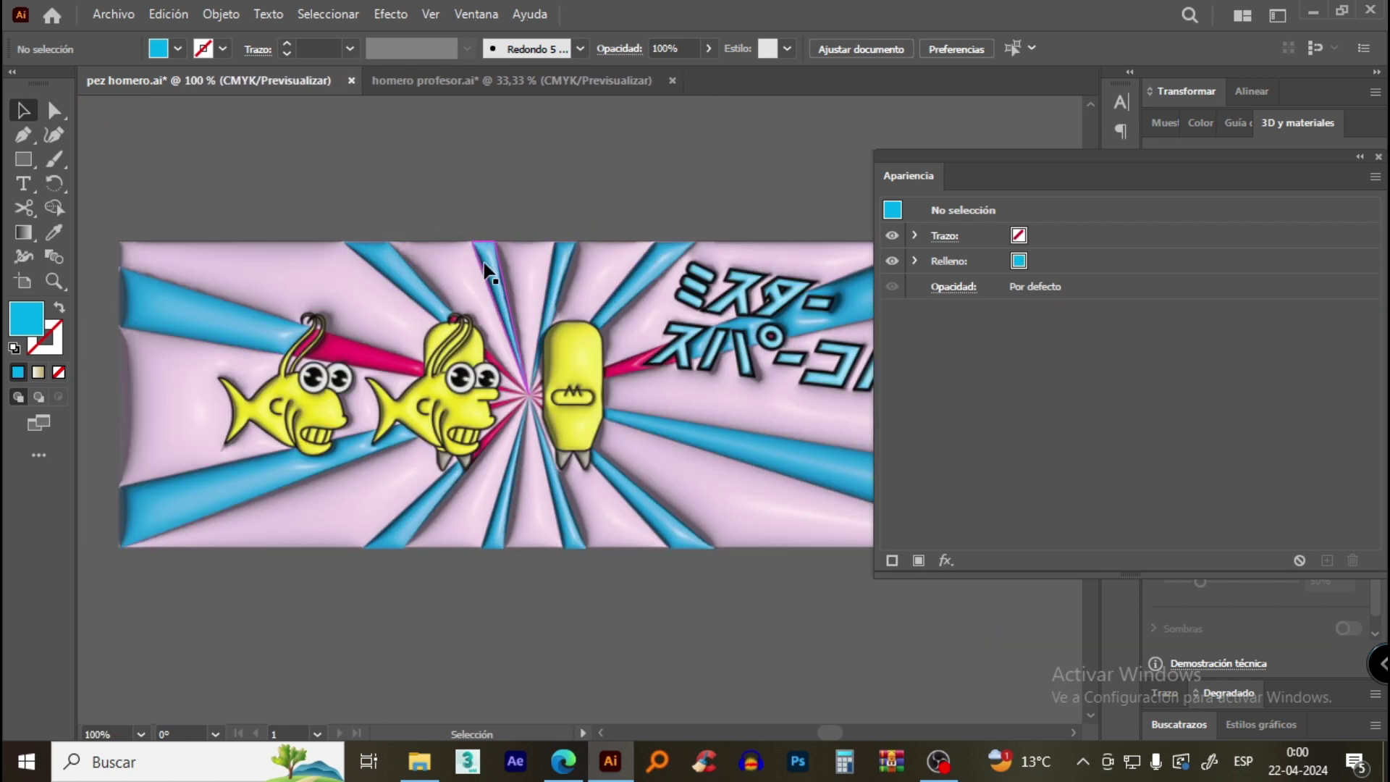
scroll(482, 275, down, 1)
scroll(487, 255, up, 1)
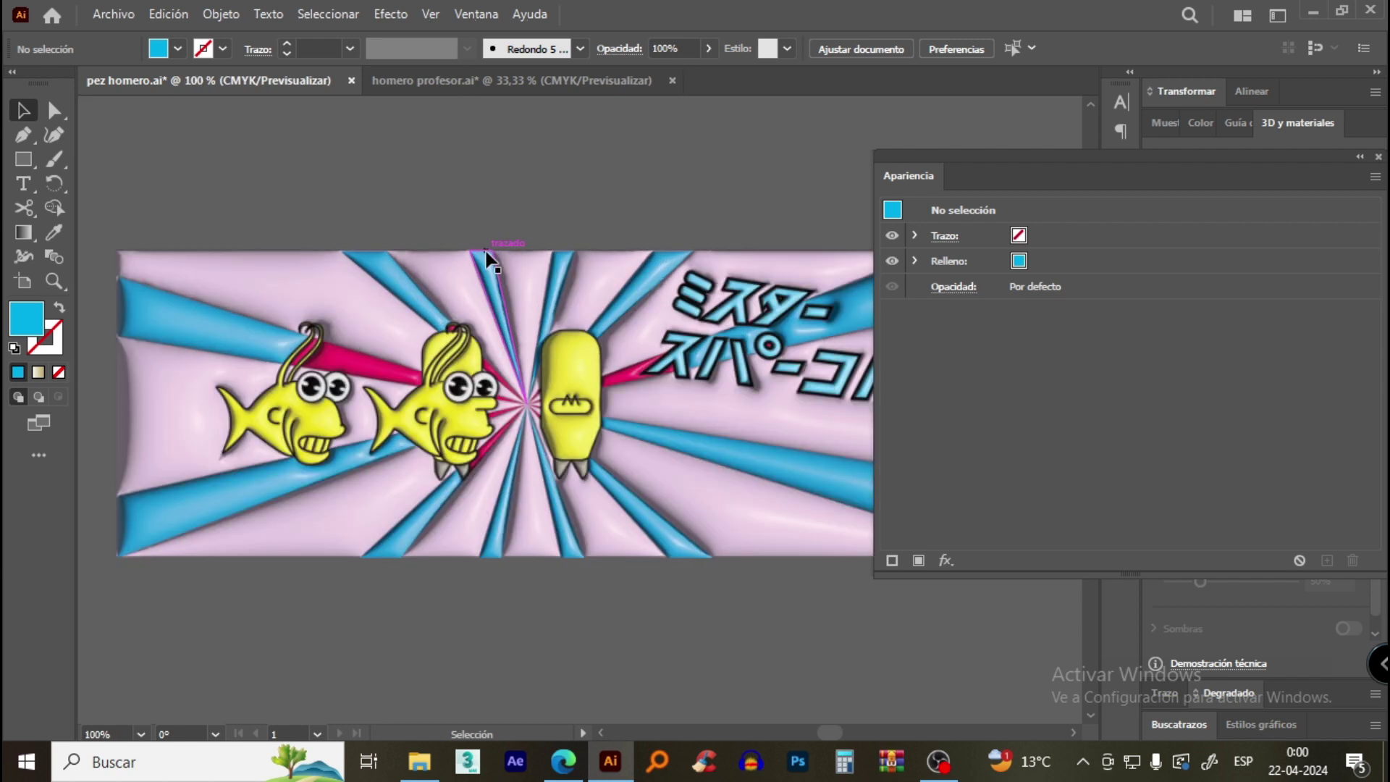
scroll(394, 391, up, 1)
scroll(387, 387, up, 3)
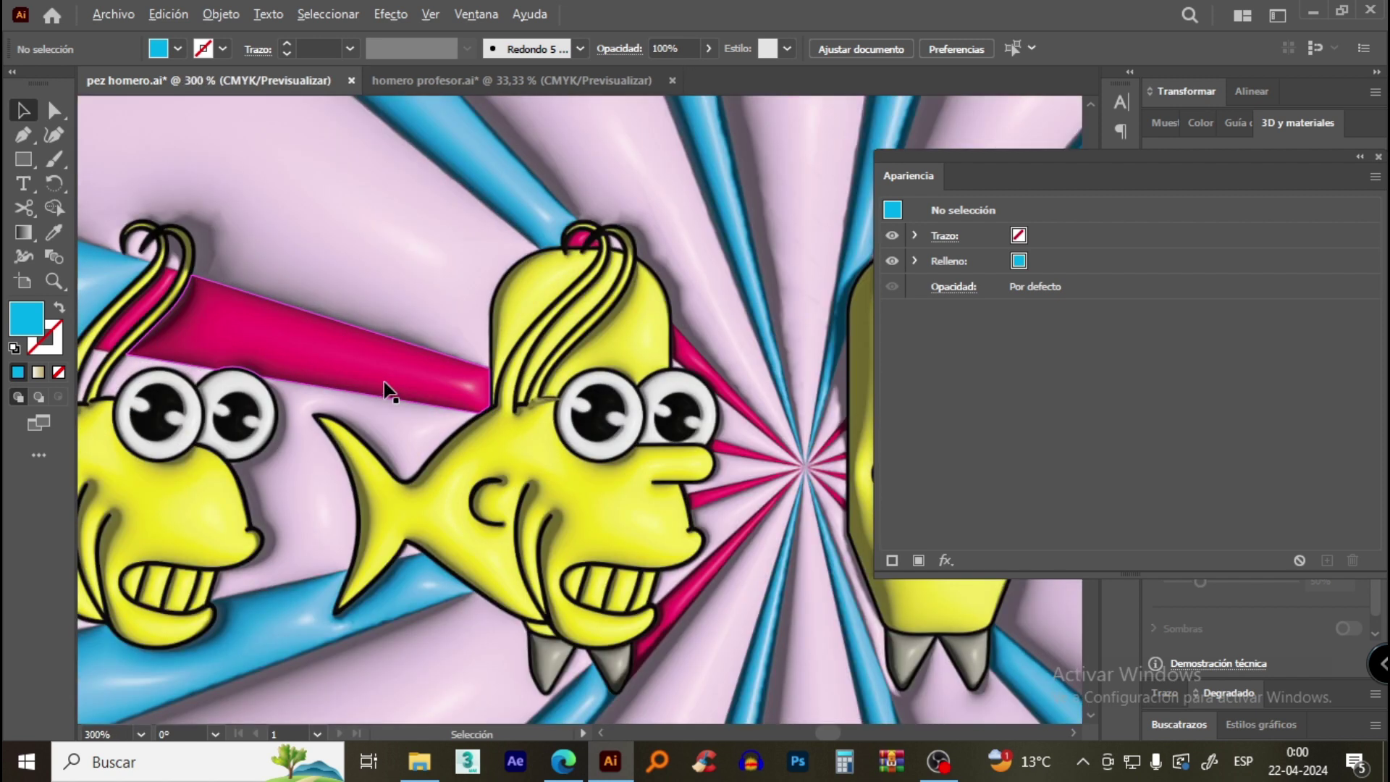
scroll(395, 397, down, 1)
scroll(395, 397, down, 4)
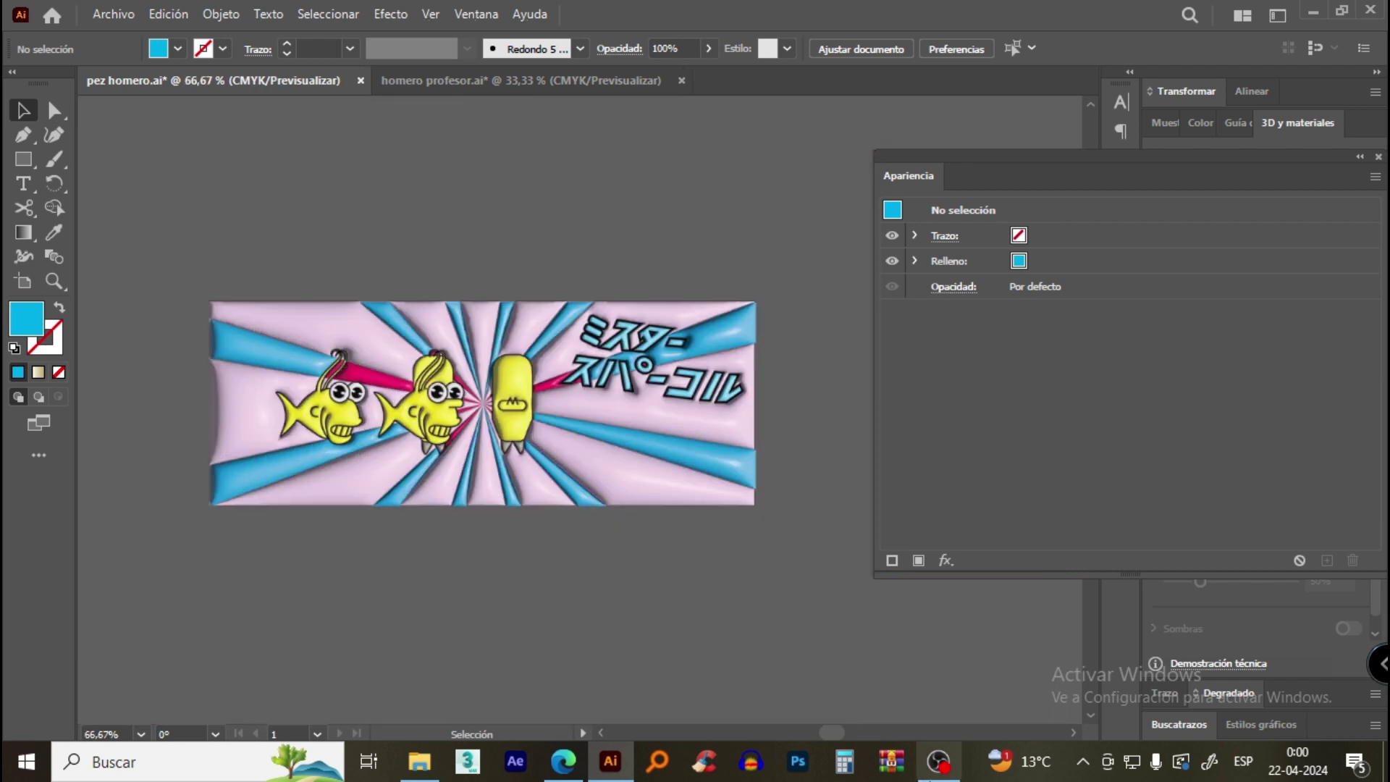